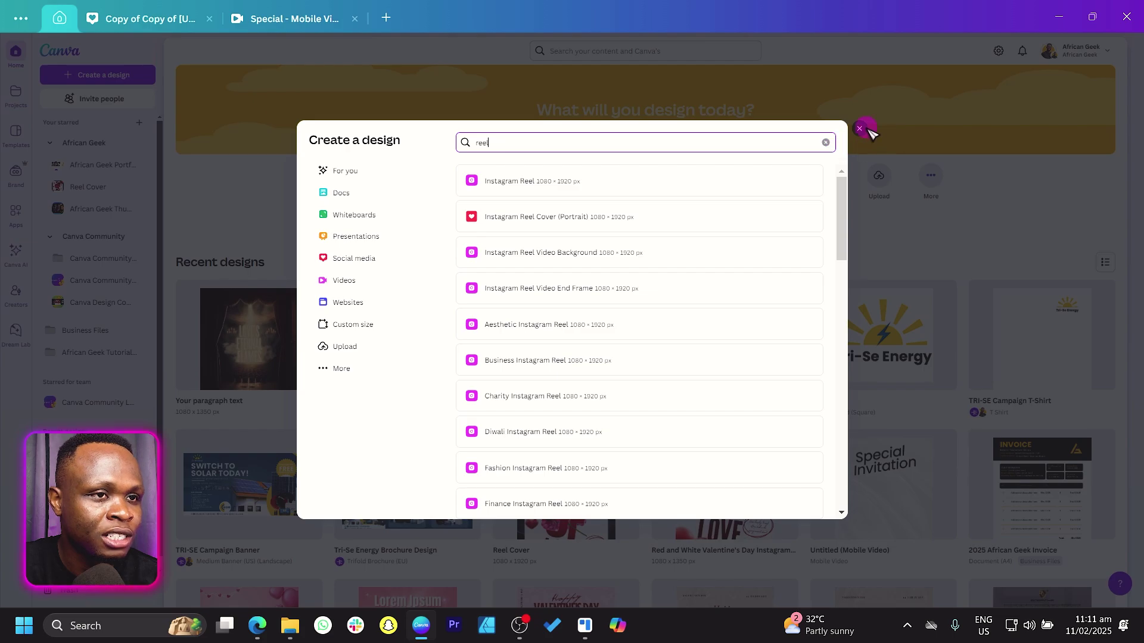
Open a blank 1080 × 1350 px Instagram Post (4:5) design
click(826, 143)
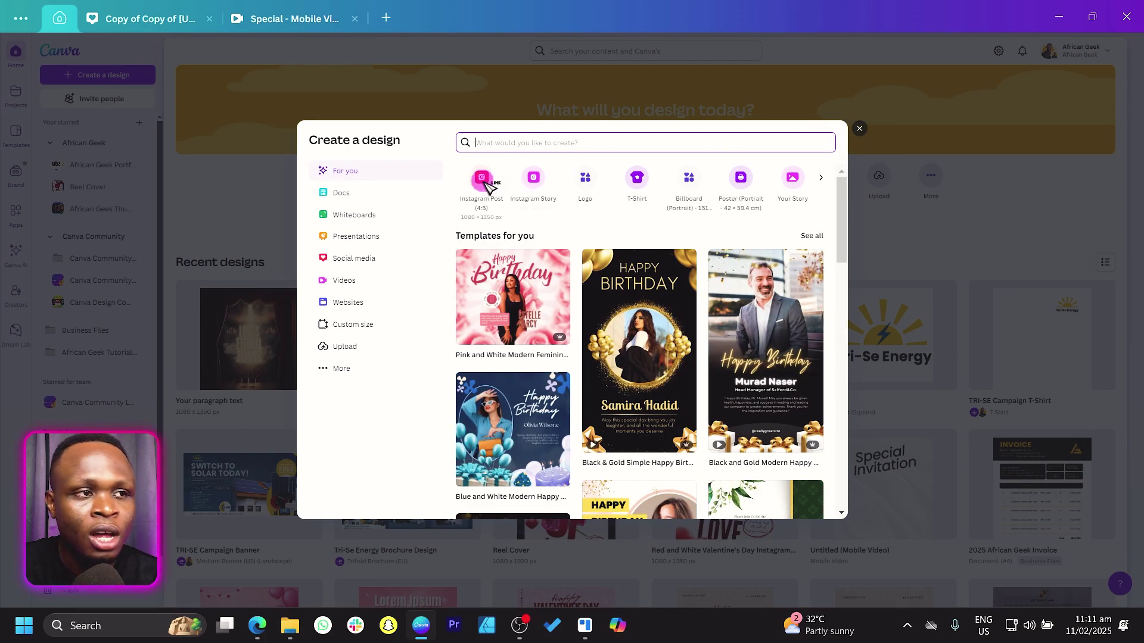
click(486, 182)
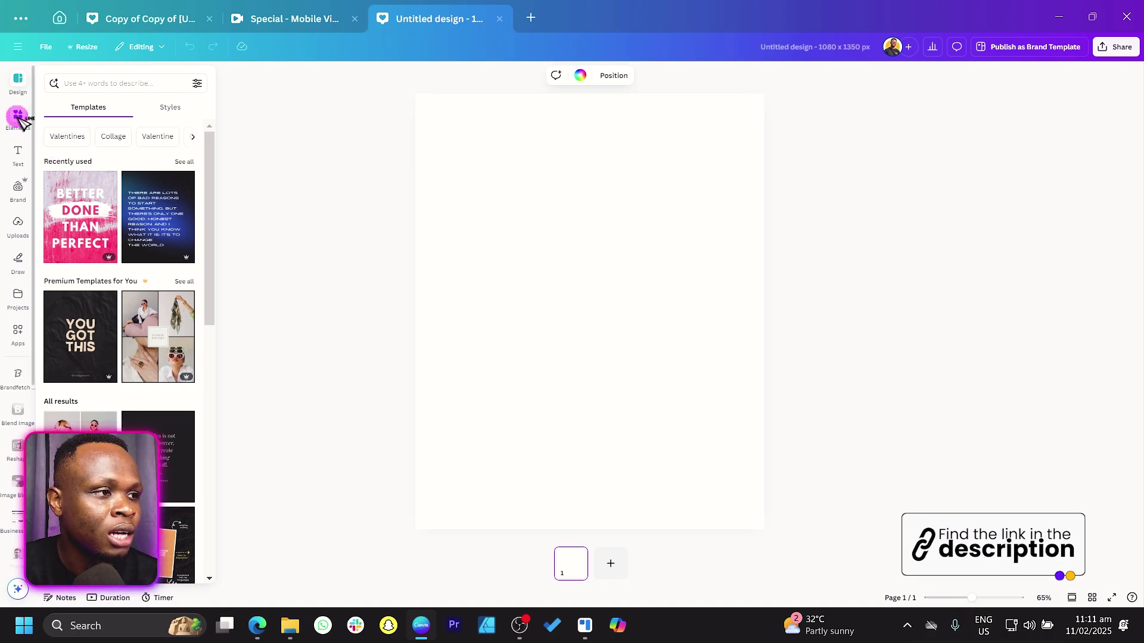
click(18, 116)
Add the uploaded theatre-stage photo to the page and resize it
click(18, 226)
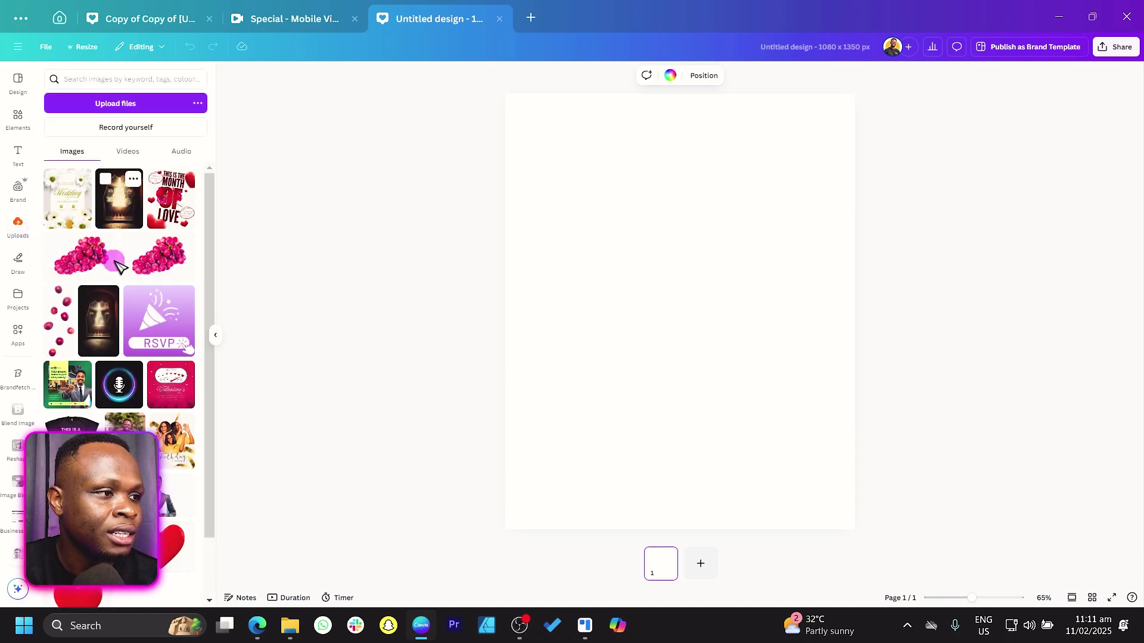
click(100, 331)
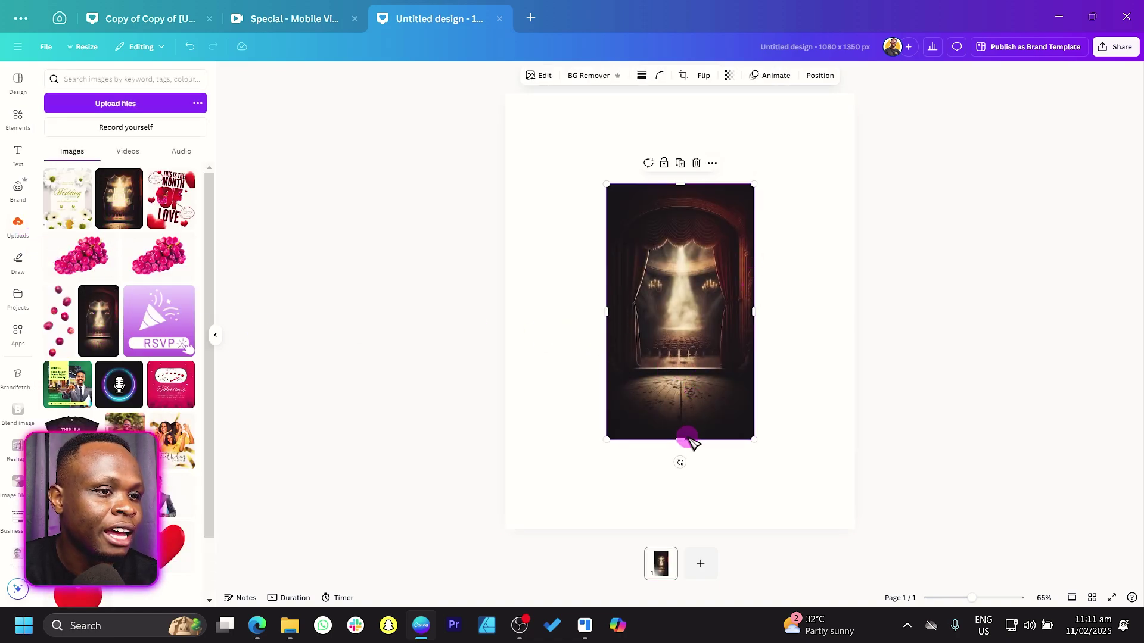
drag(680, 439, 687, 421)
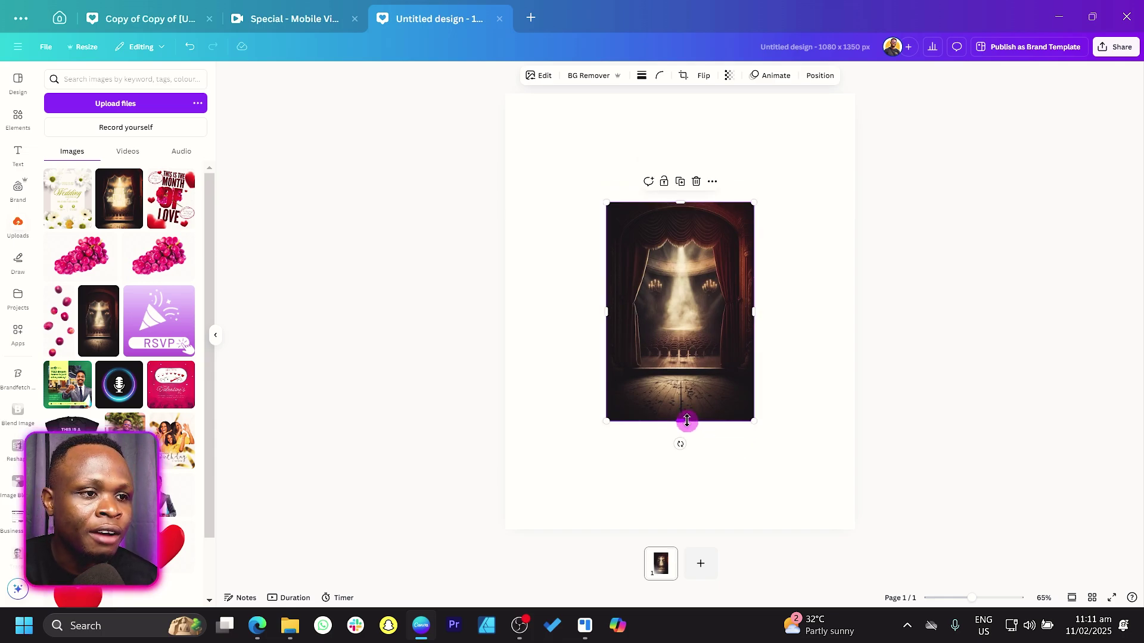
Set the stage photo as the page background and reposition it within the frame
right_click(667, 343)
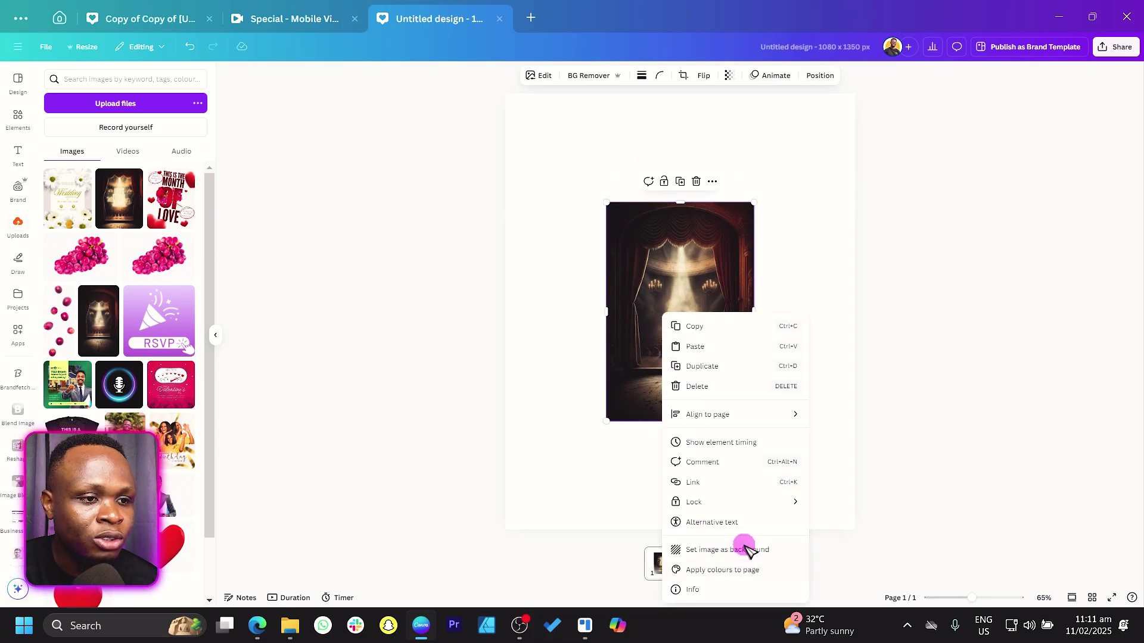
click(771, 549)
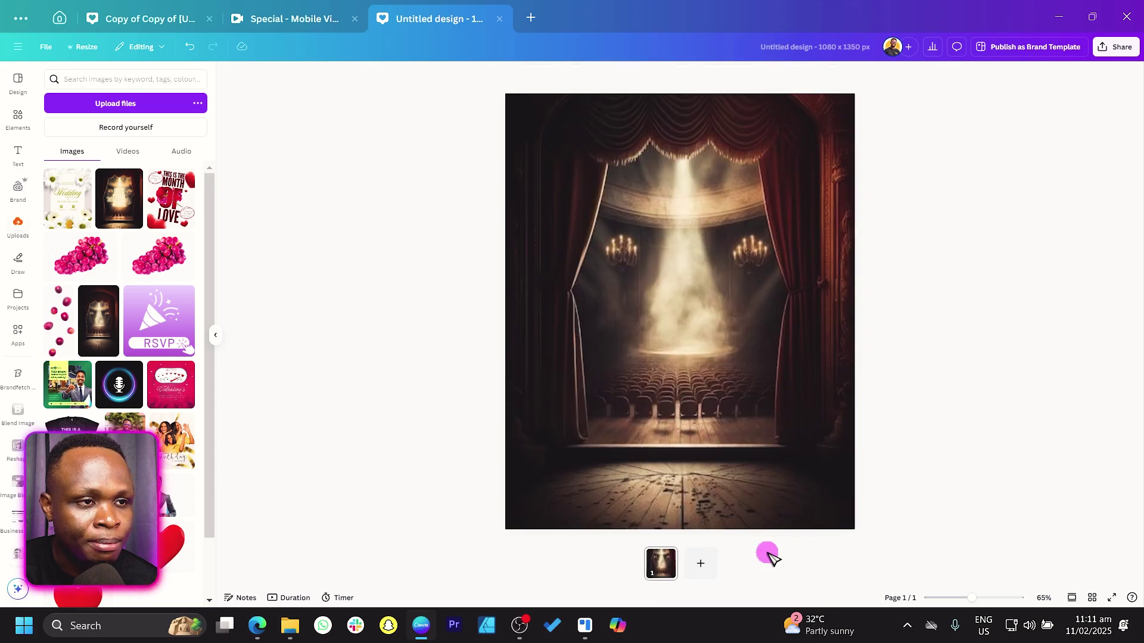
double_click(658, 295)
drag(658, 292, 661, 317)
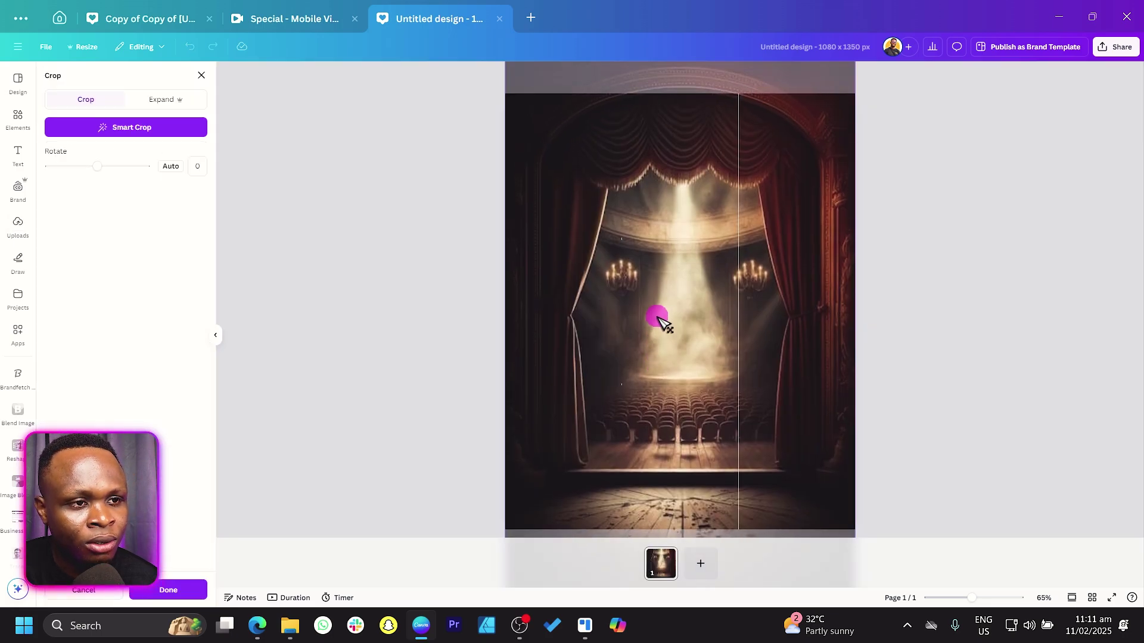
click(1042, 278)
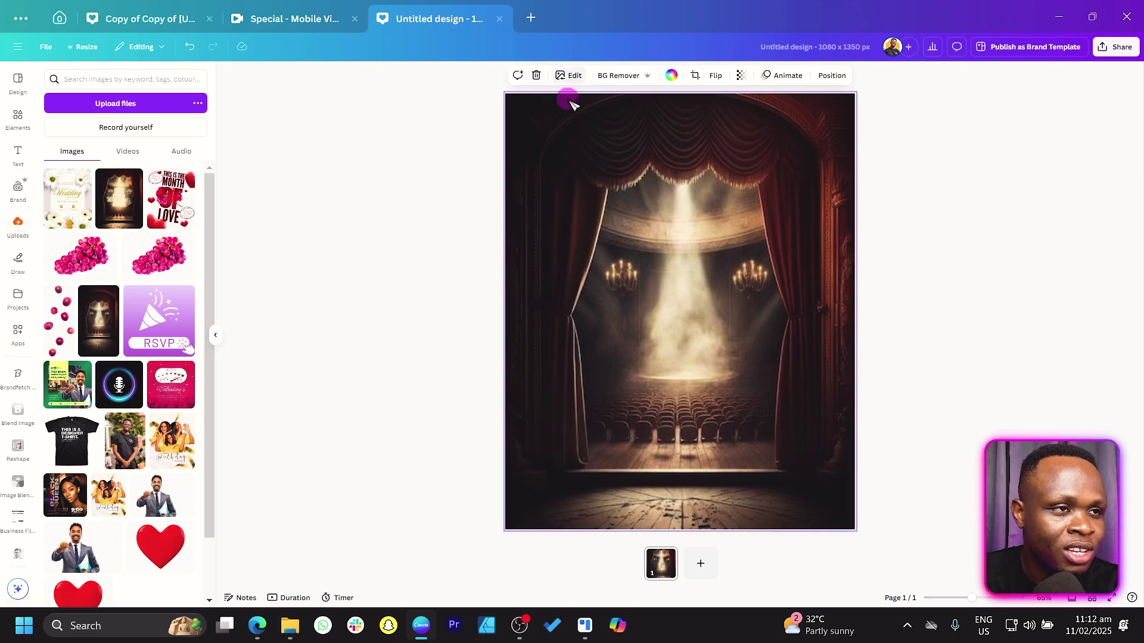
click(569, 75)
Adjust the stage photo to brightness 13, contrast 19, highlights 58 and shadows -20
click(126, 112)
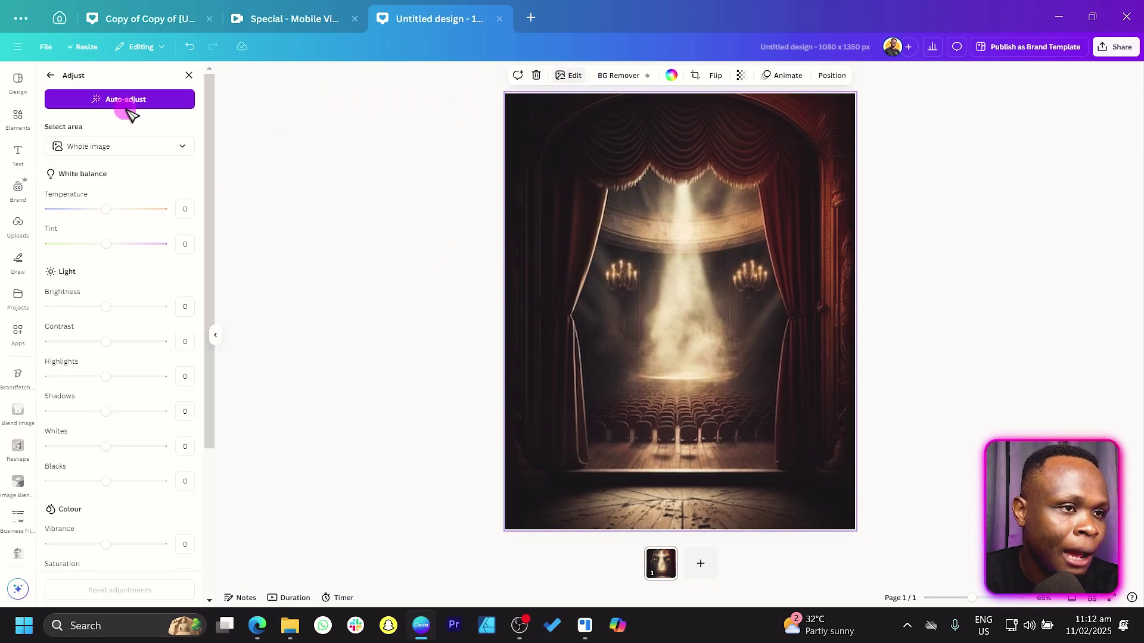
scroll(212, 268, down, 2)
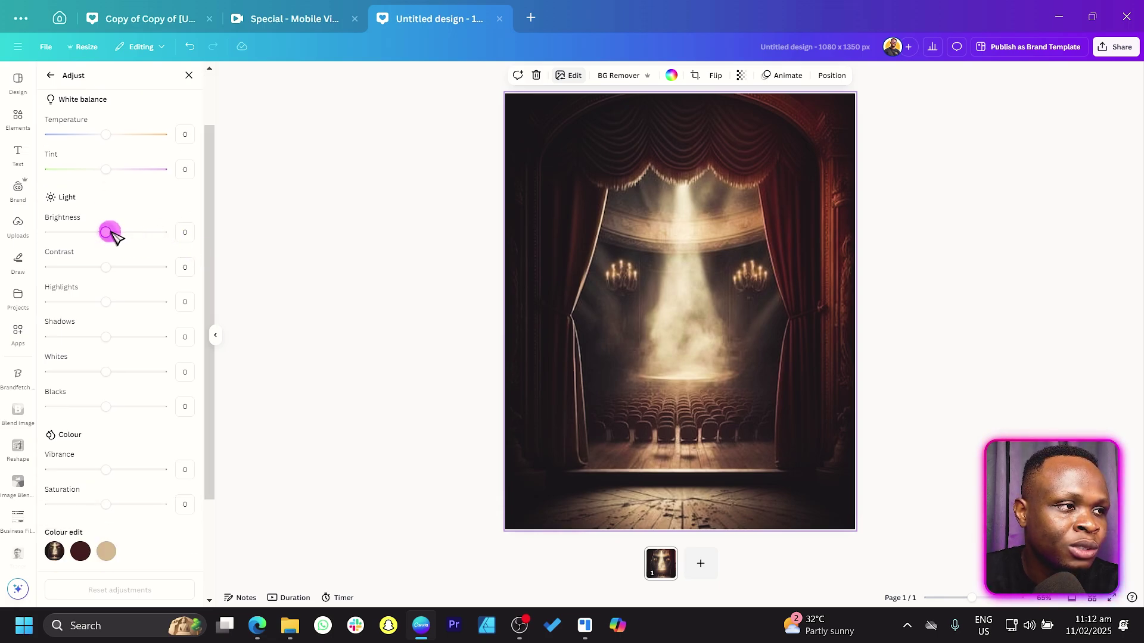
drag(111, 233, 117, 235)
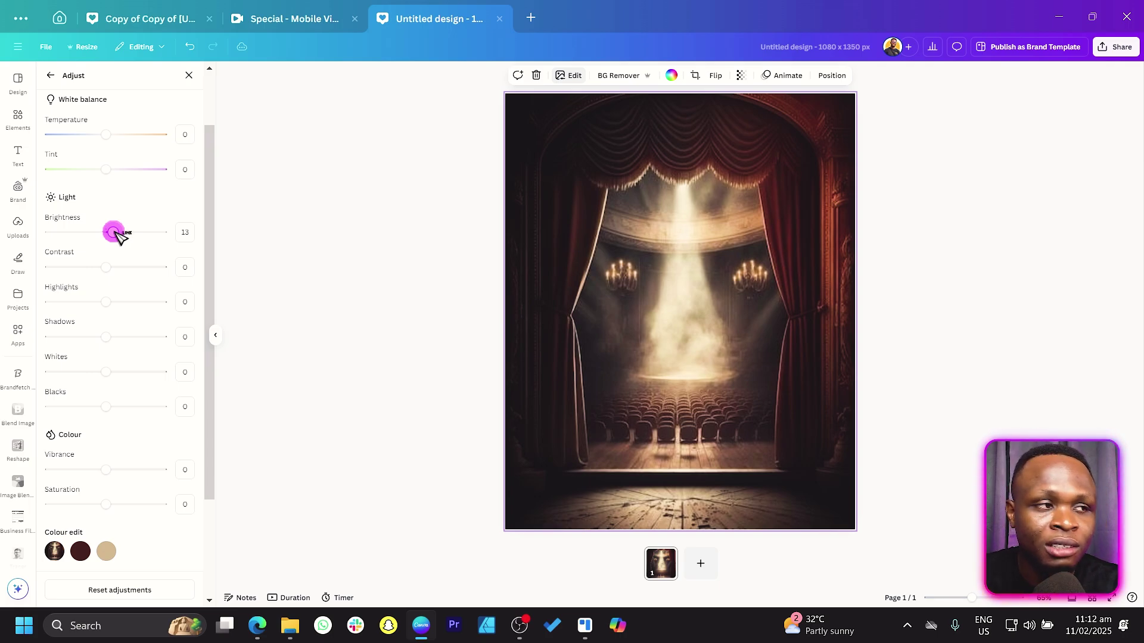
click(111, 268)
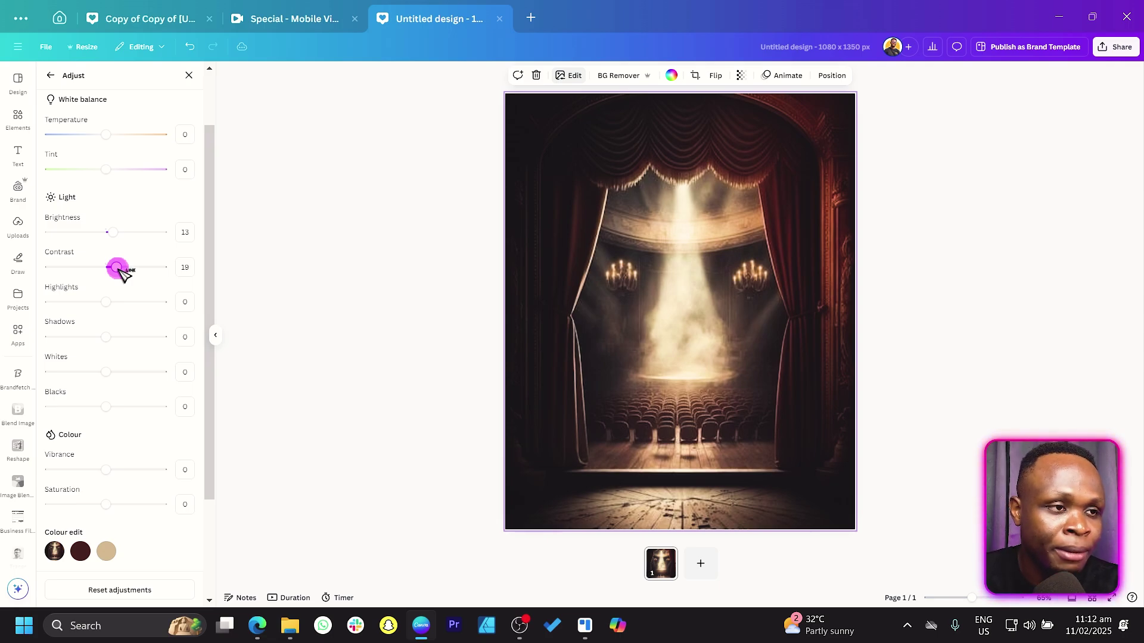
click(108, 302)
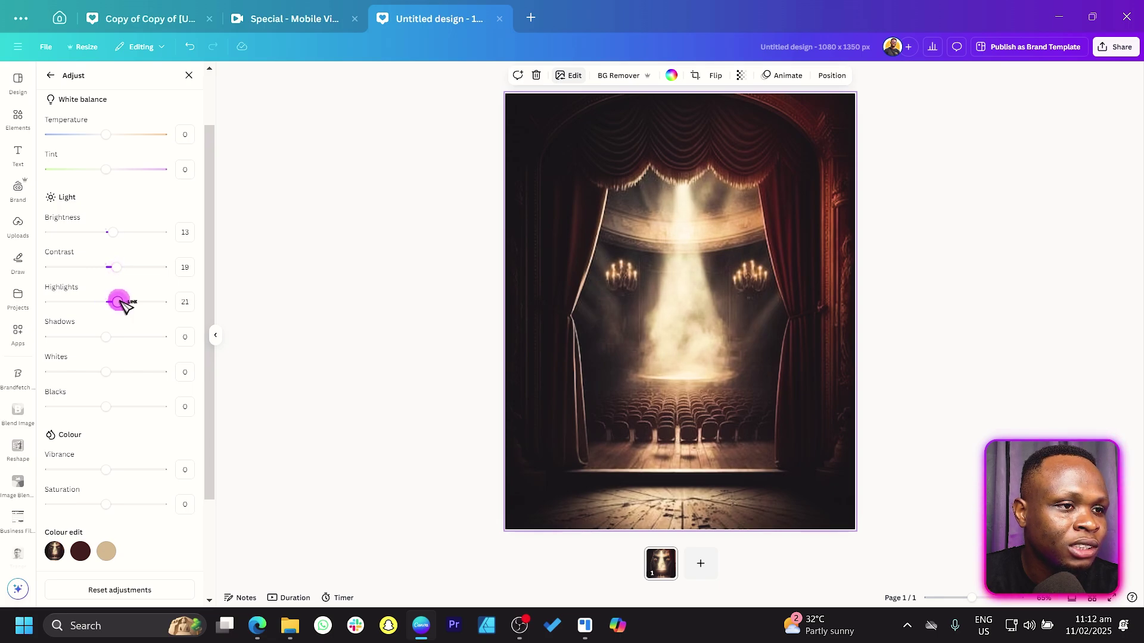
drag(127, 301, 151, 302)
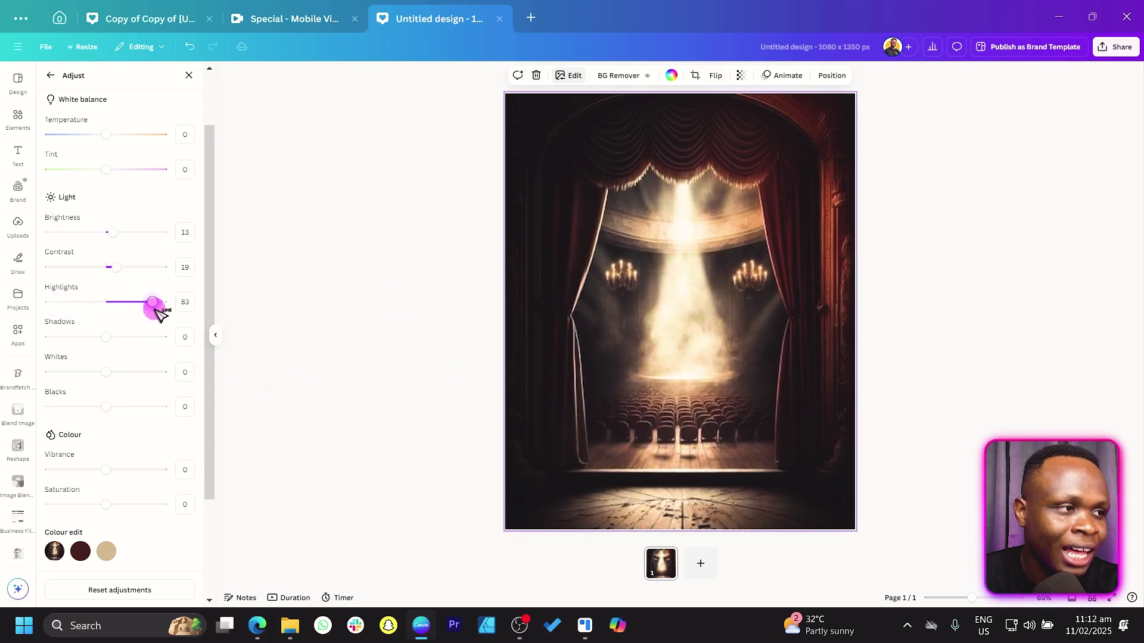
drag(144, 308, 141, 307)
click(105, 337)
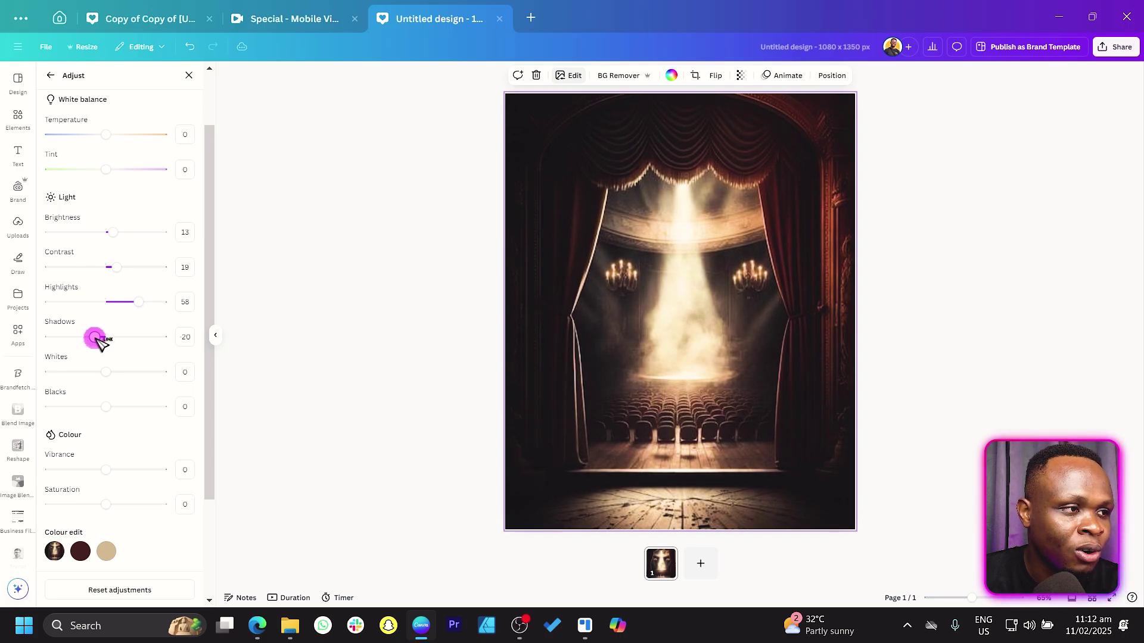
scroll(142, 381, down, 2)
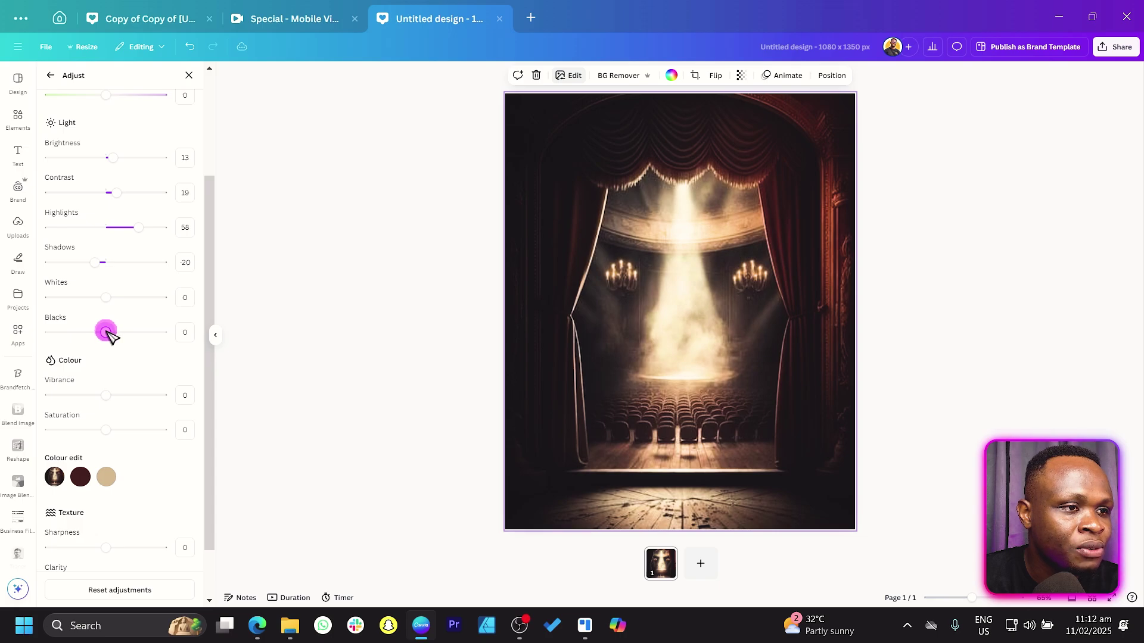
click(737, 506)
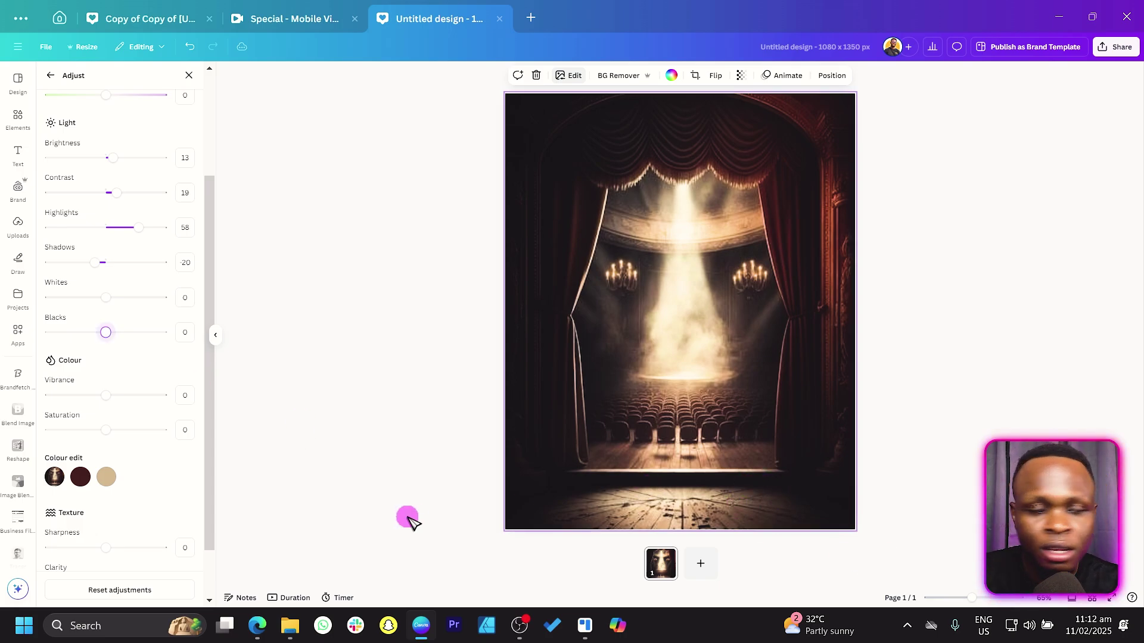
Raise the photo's saturation to 62 and vibrance to 37, then deselect it
scroll(107, 384, down, 2)
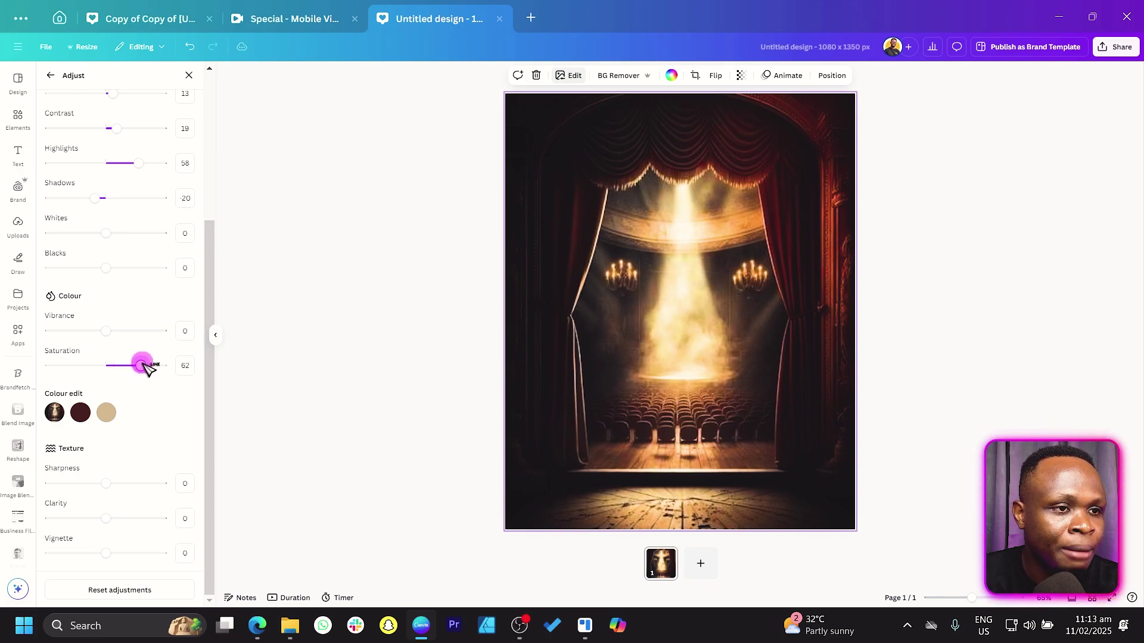
click(107, 332)
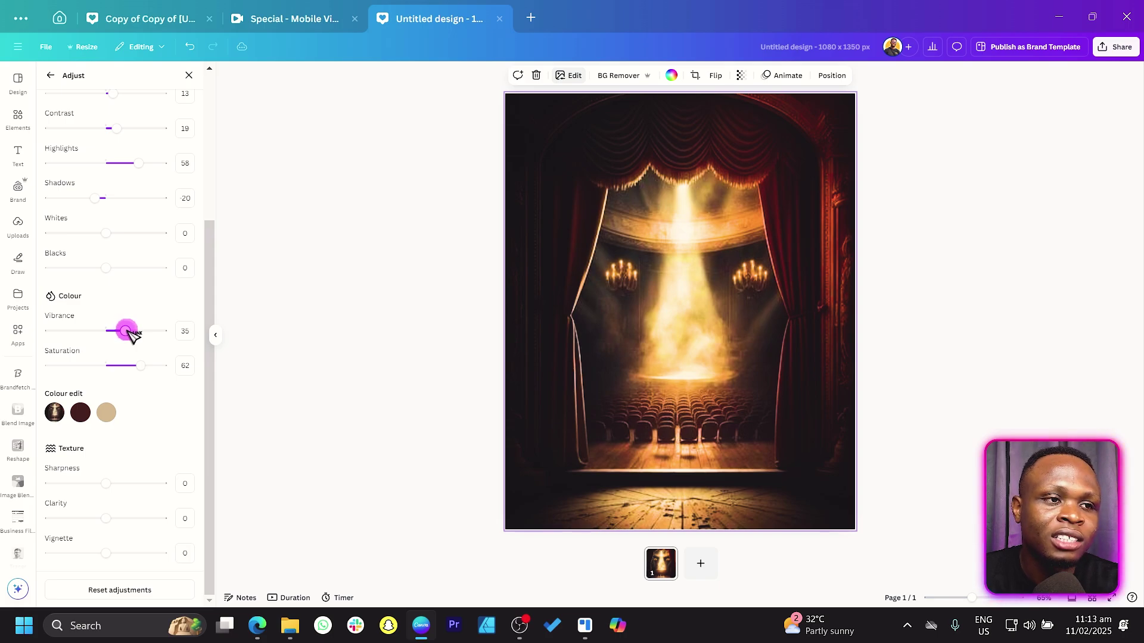
drag(142, 331, 115, 337)
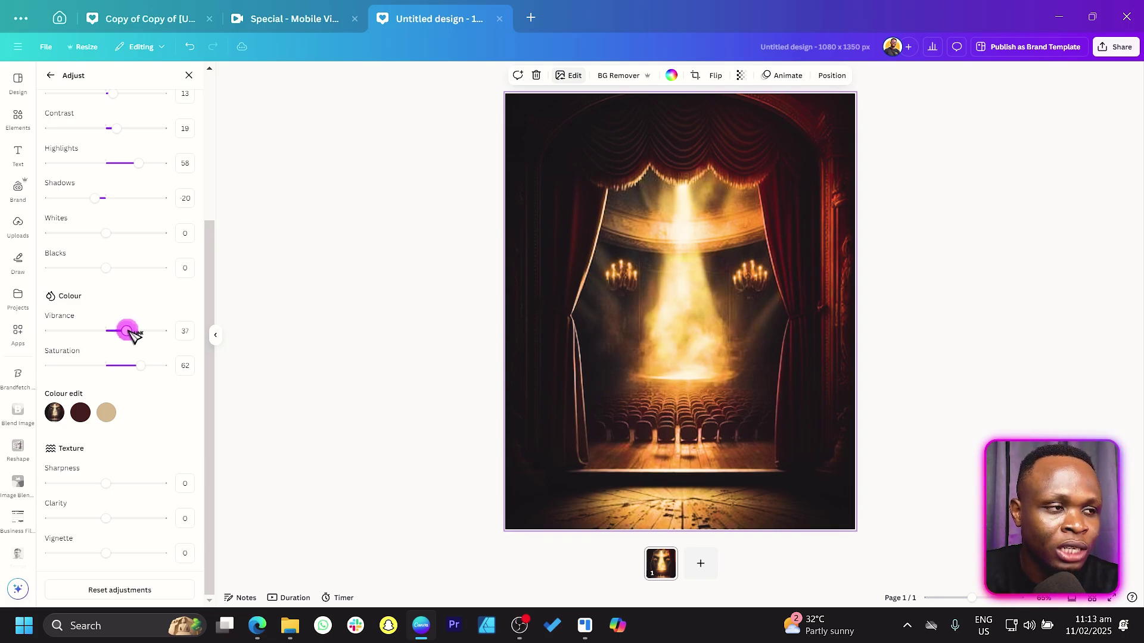
click(141, 363)
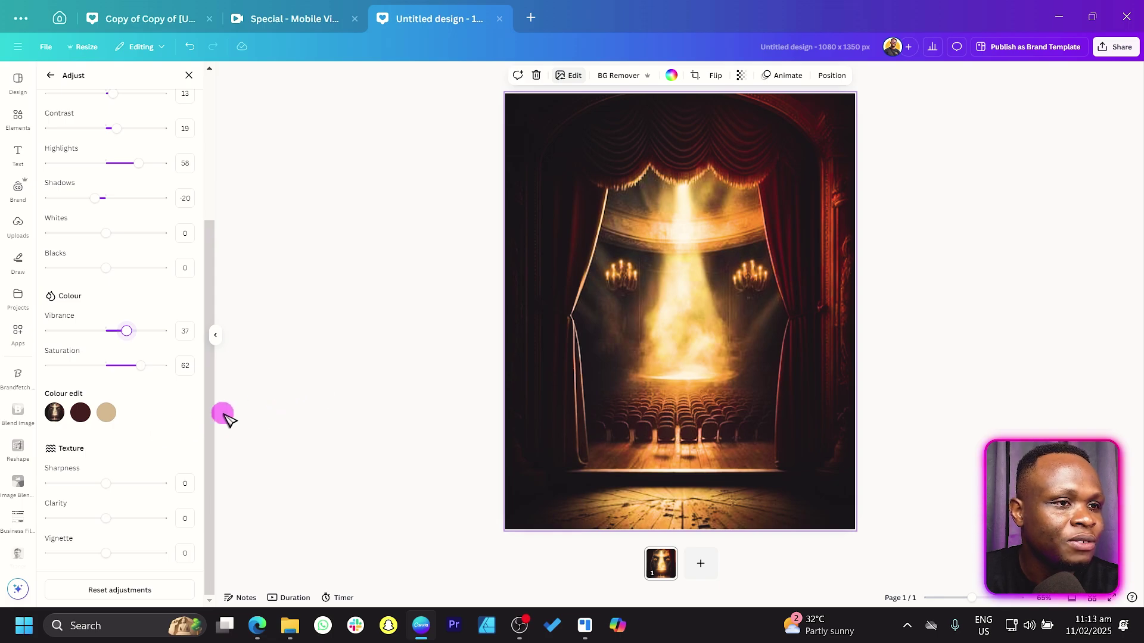
click(334, 360)
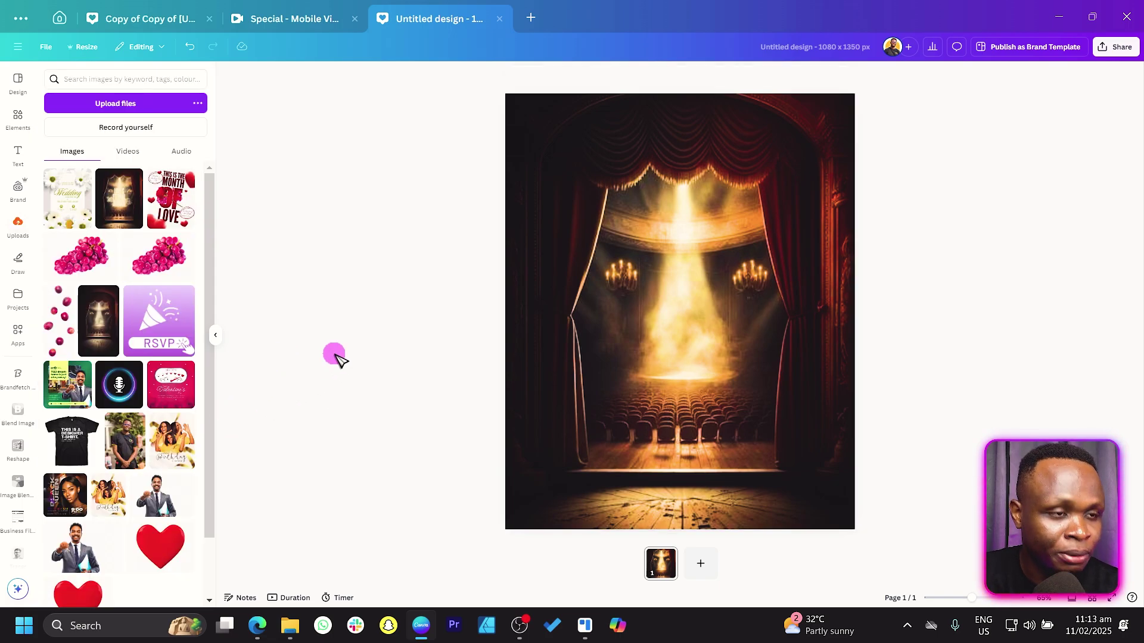
Add an uppercase 'EPIC' title at about 99 pt in the Champion Gothic font
key(t)
drag(691, 338, 697, 307)
text(e)
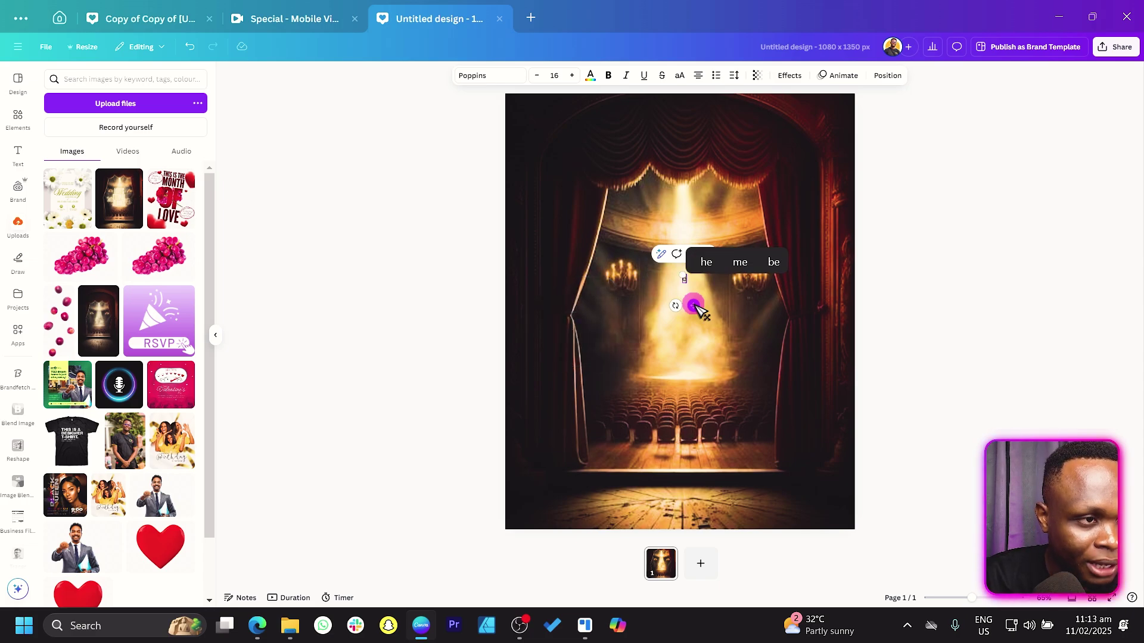
text(pic)
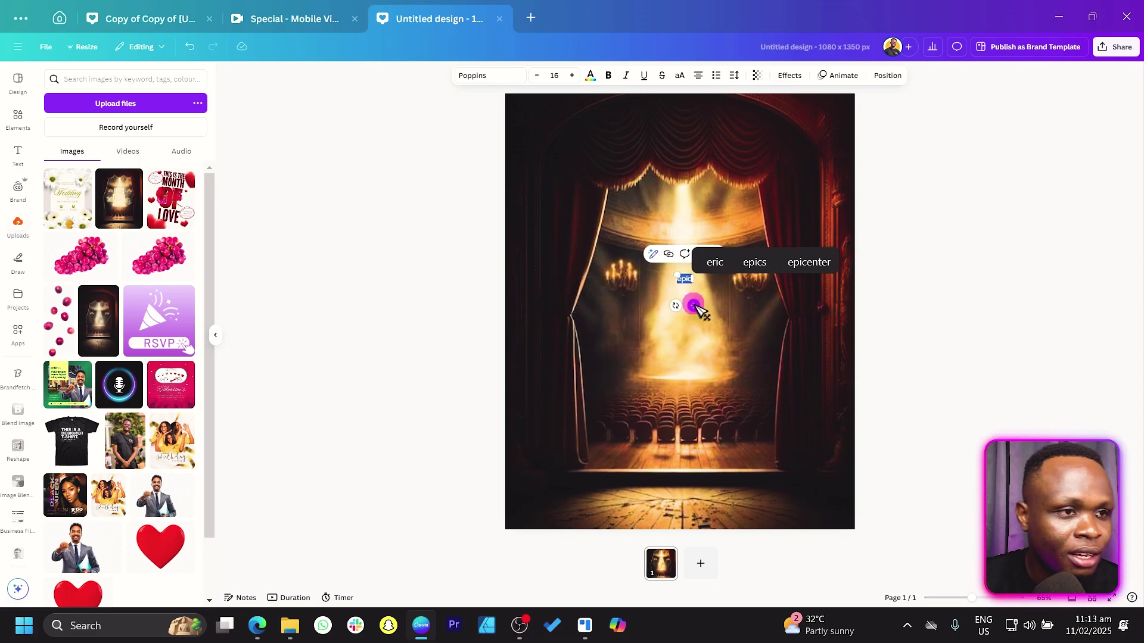
drag(678, 275, 646, 264)
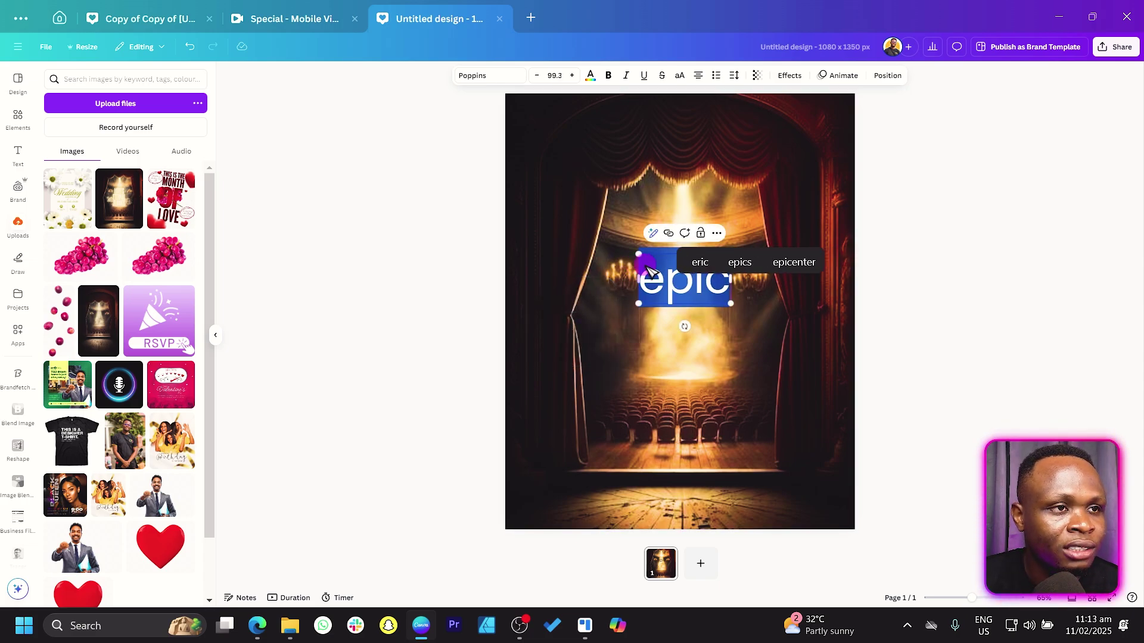
click(679, 74)
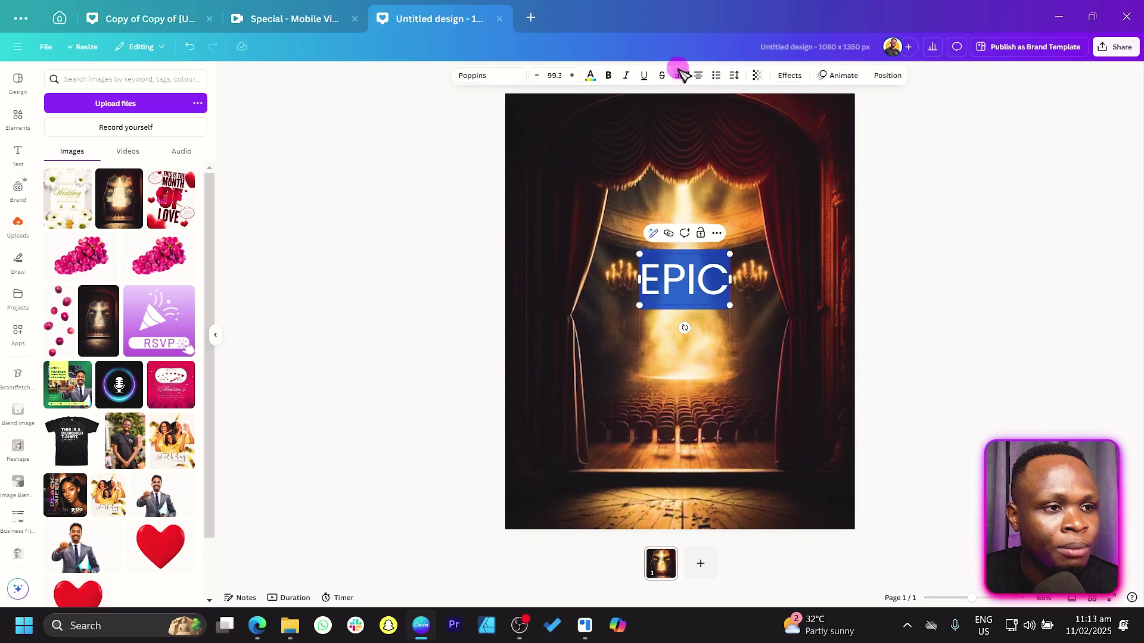
click(488, 75)
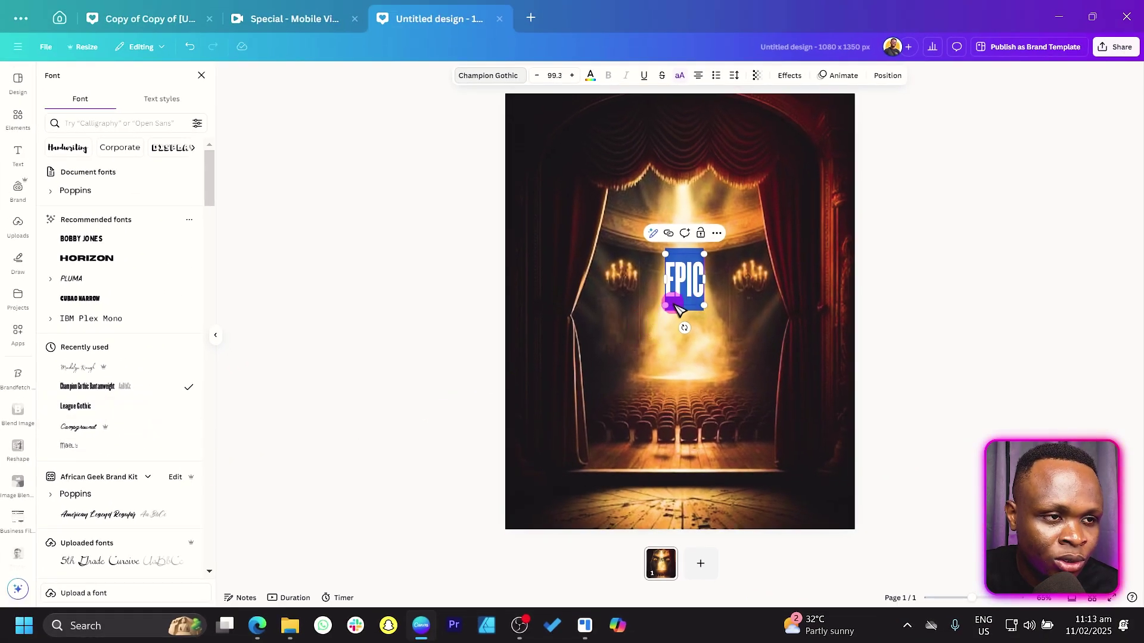
Enlarge EPIC, duplicate it below as 'TOUCH', and centre both lines on the page
drag(663, 306, 638, 319)
click(417, 294)
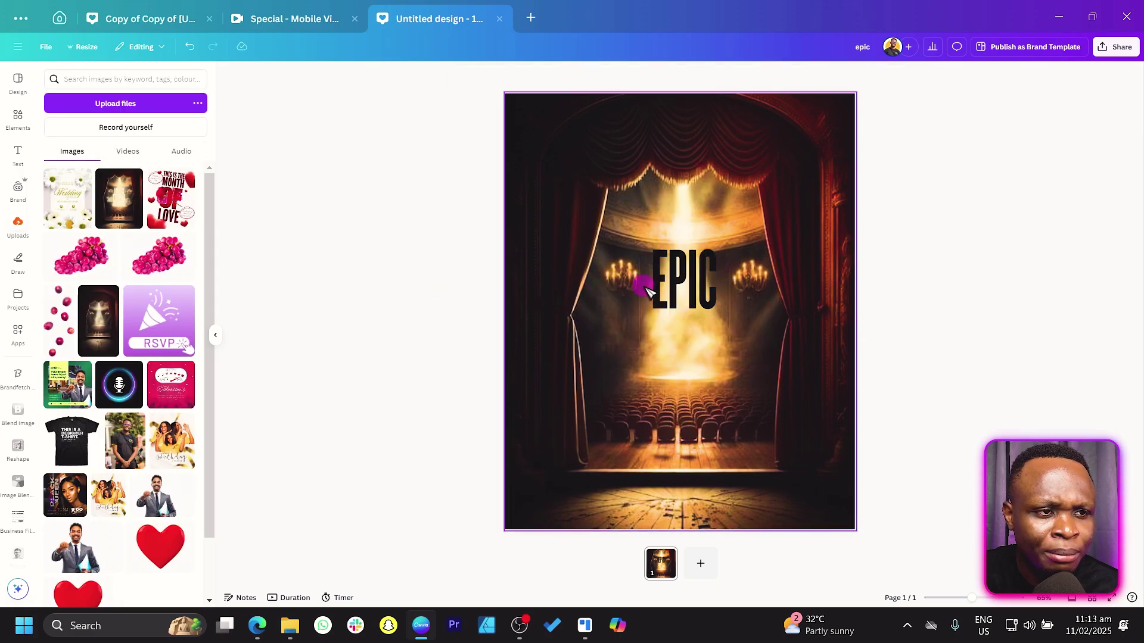
drag(679, 280, 681, 344)
double_click(681, 344)
text(touch)
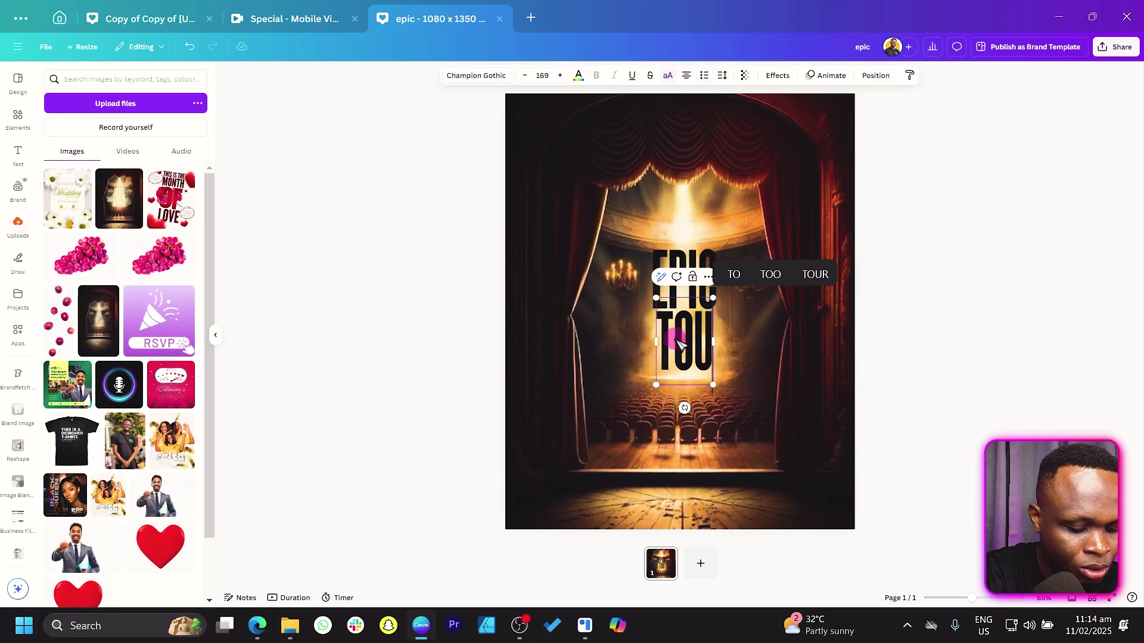
shift+click(682, 253)
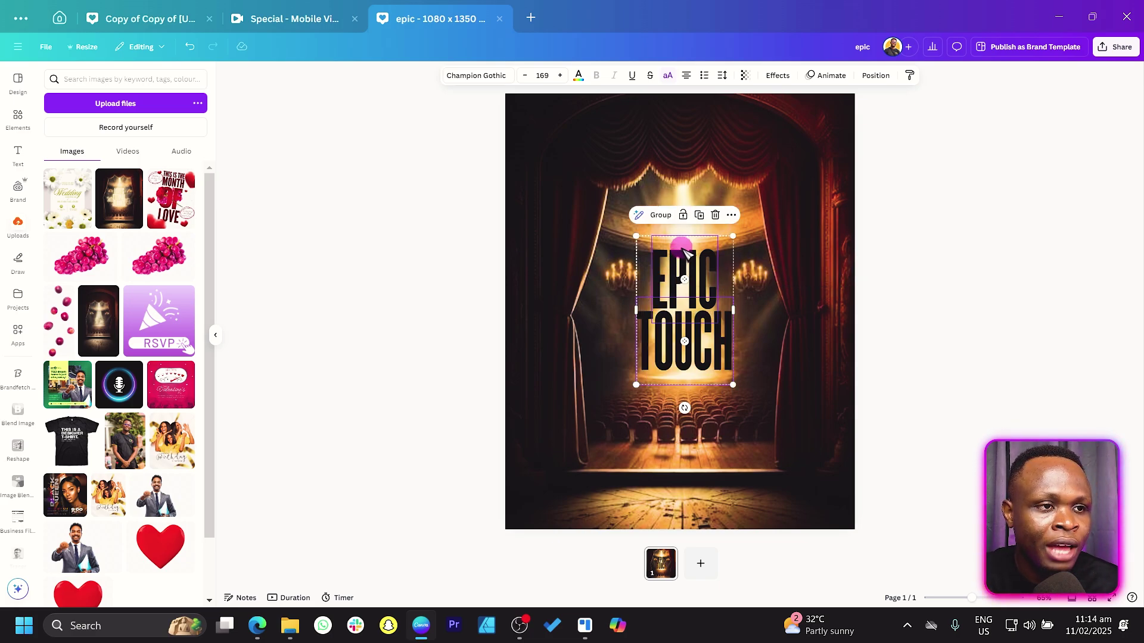
drag(682, 253, 688, 255)
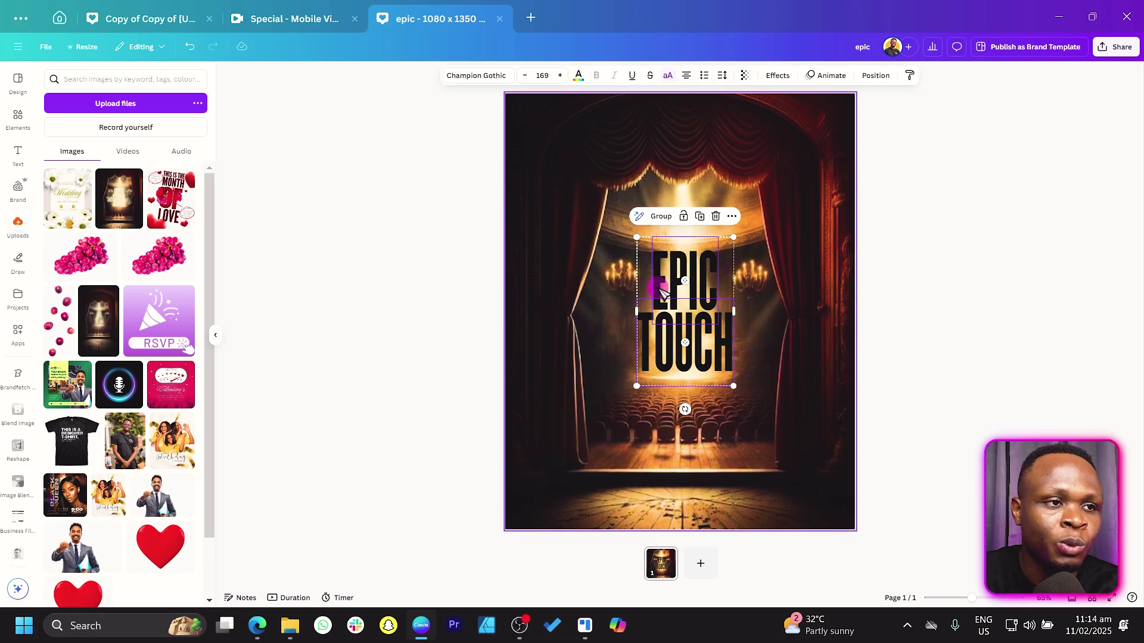
Colour the title warm golden orange #FFB456, eyedropped from the stage lighting
click(578, 76)
click(56, 152)
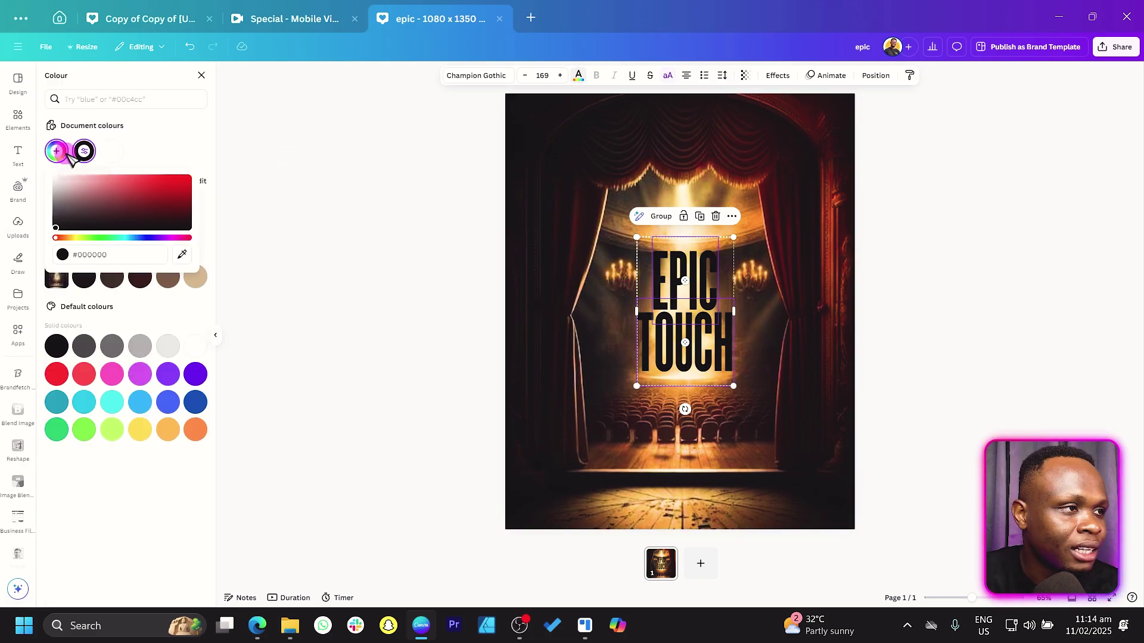
click(56, 152)
click(56, 152)
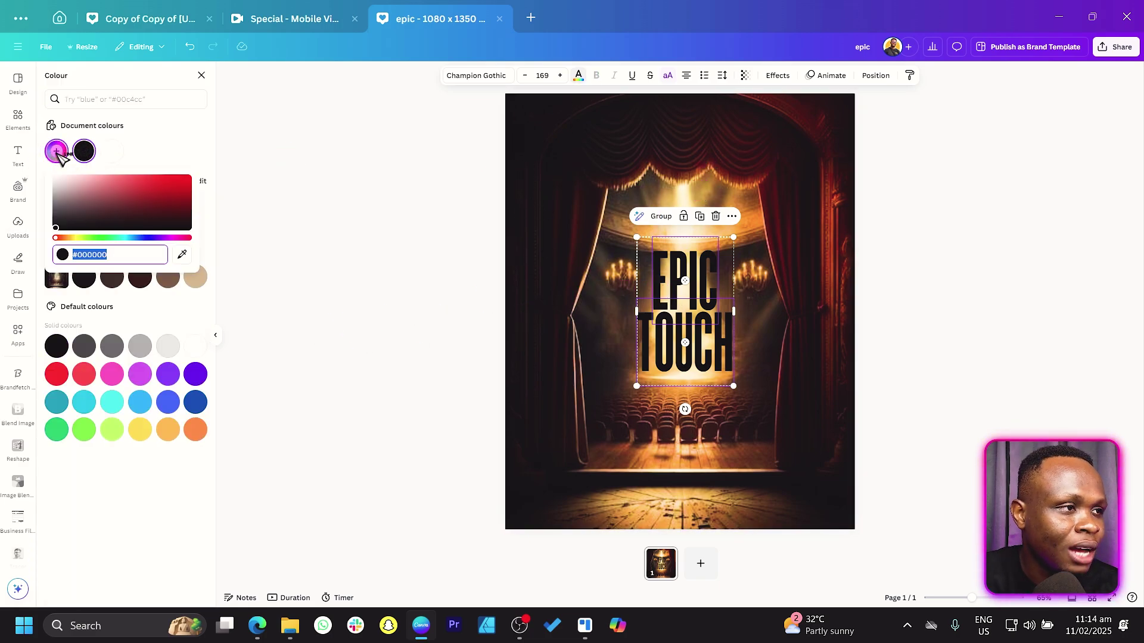
click(182, 255)
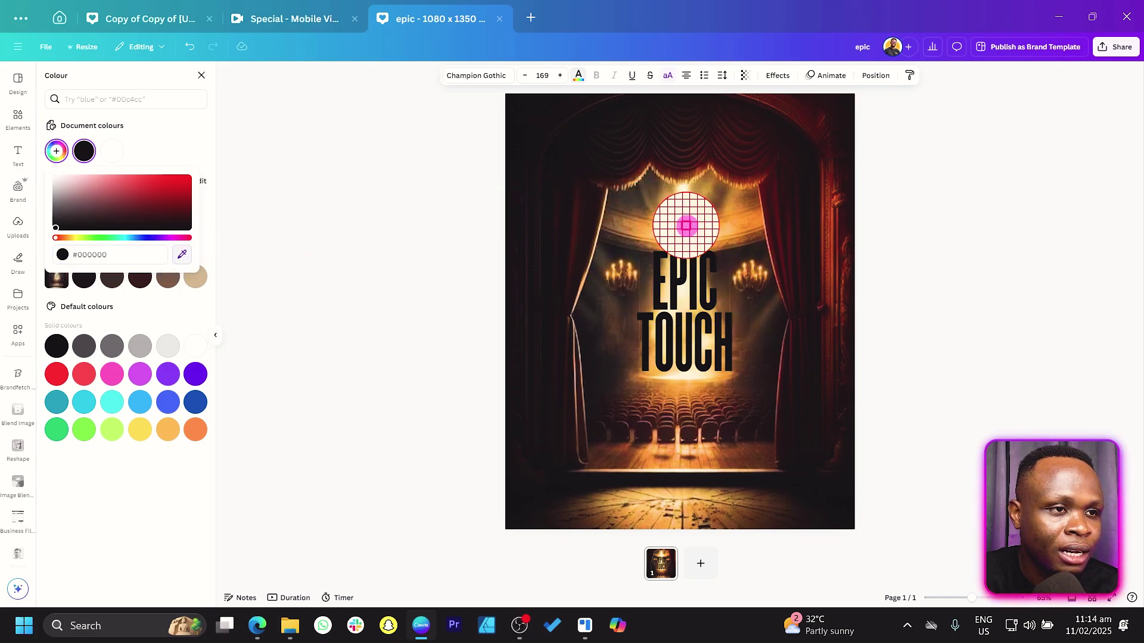
click(687, 226)
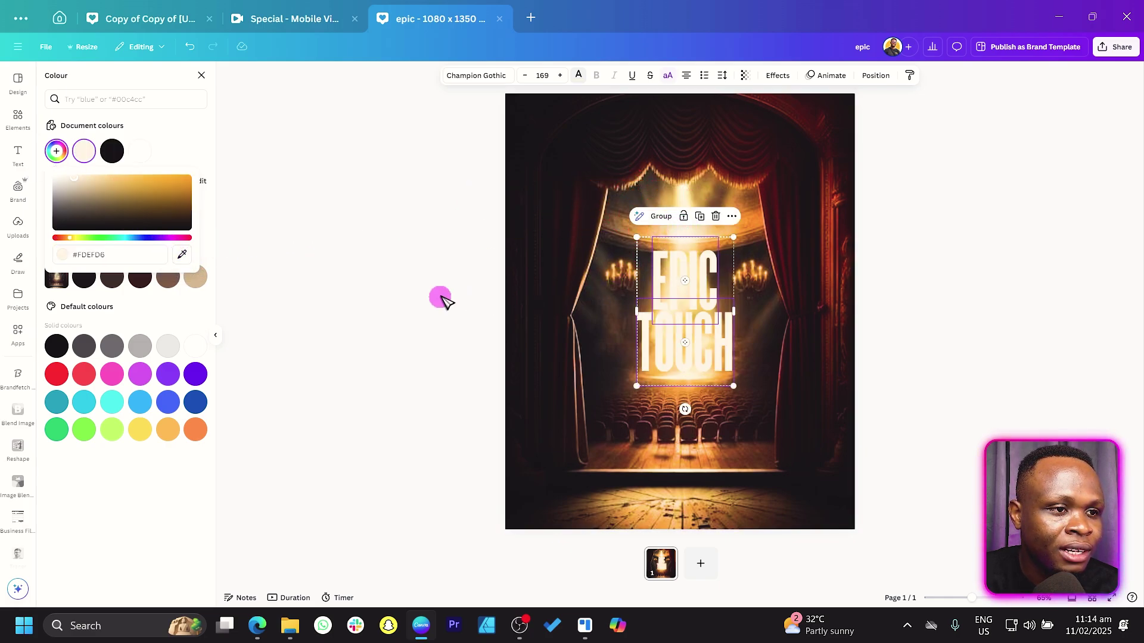
click(182, 255)
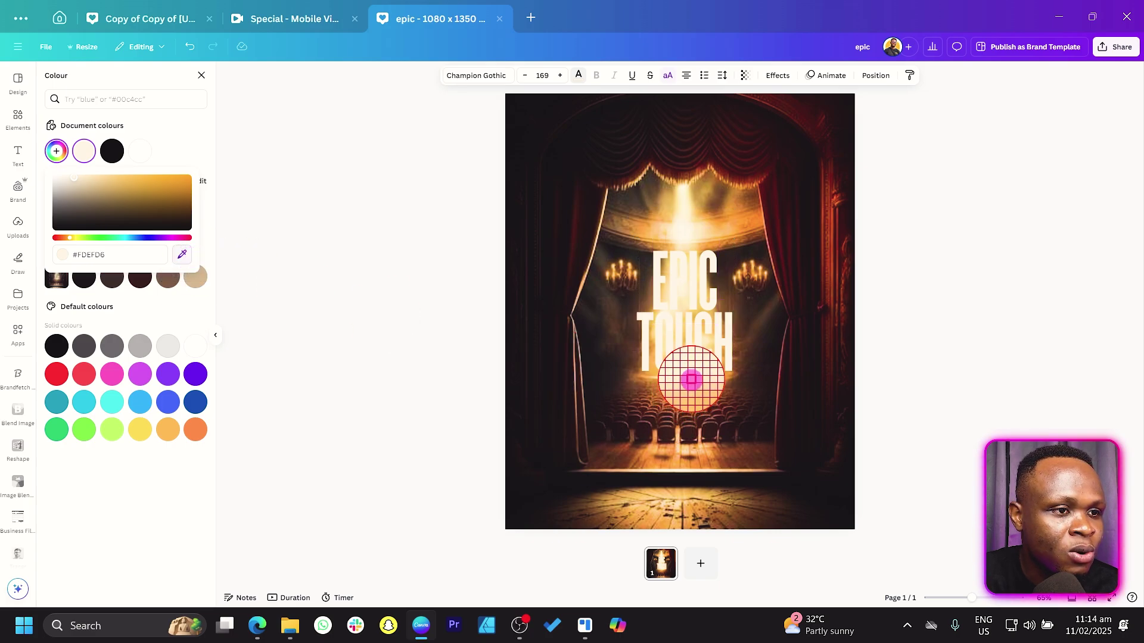
click(689, 381)
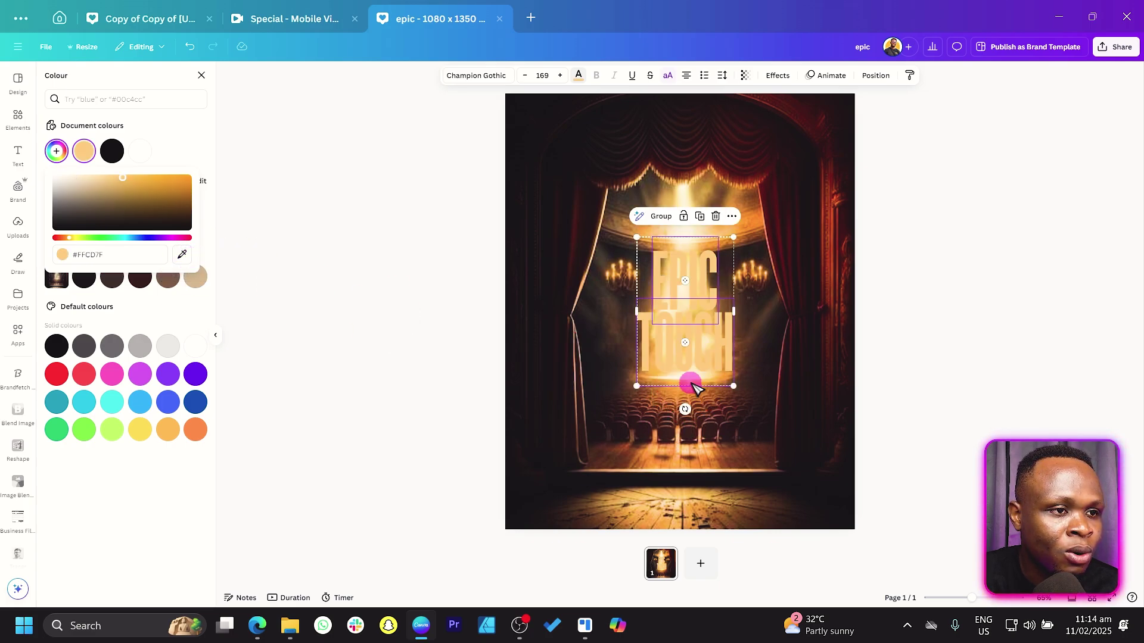
click(183, 255)
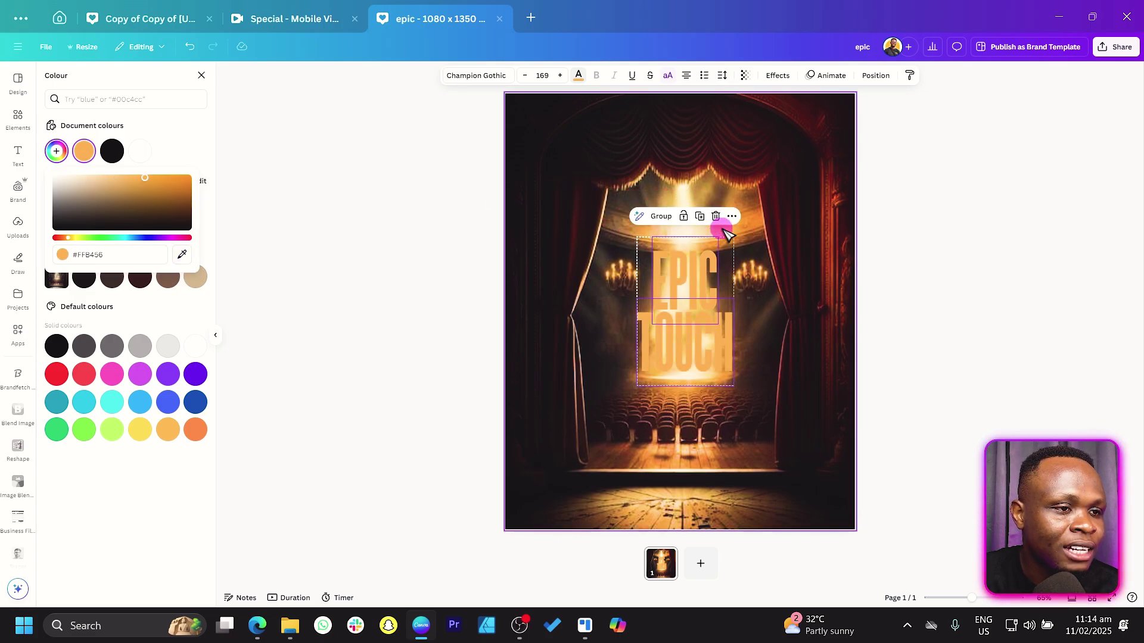
key(Escape)
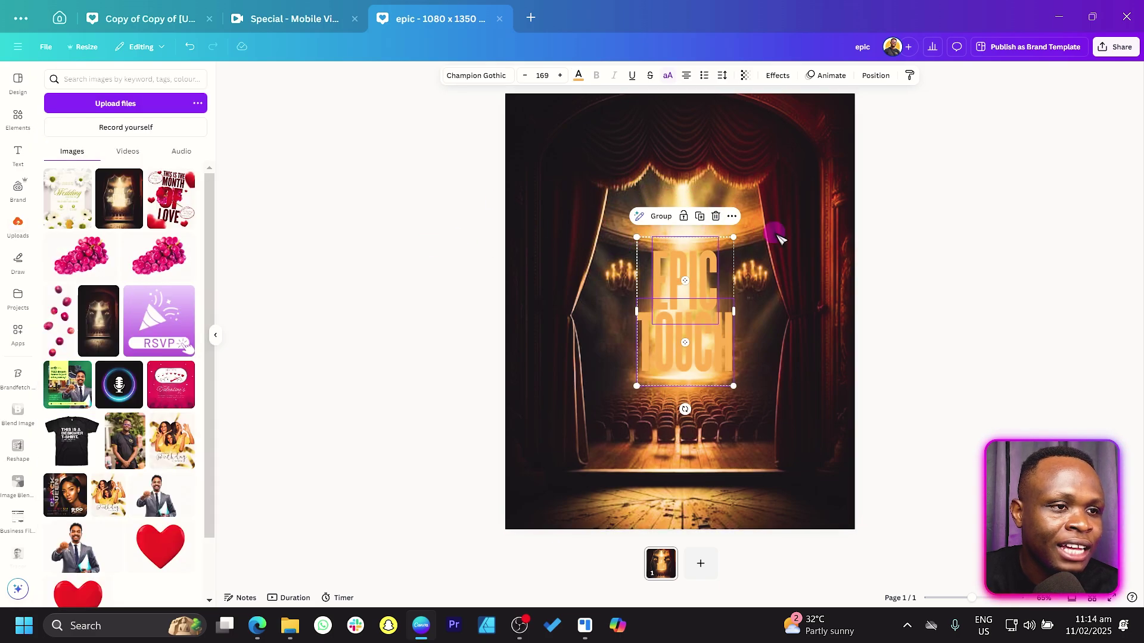
Apply the Neon text effect to the EPIC TOUCH title
click(777, 75)
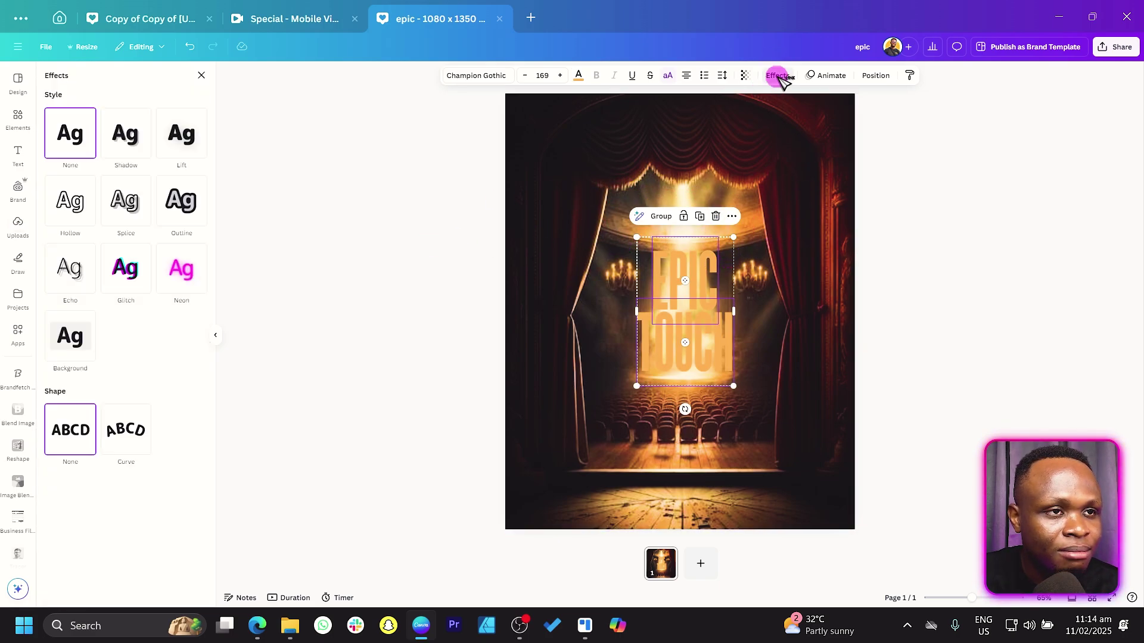
click(188, 286)
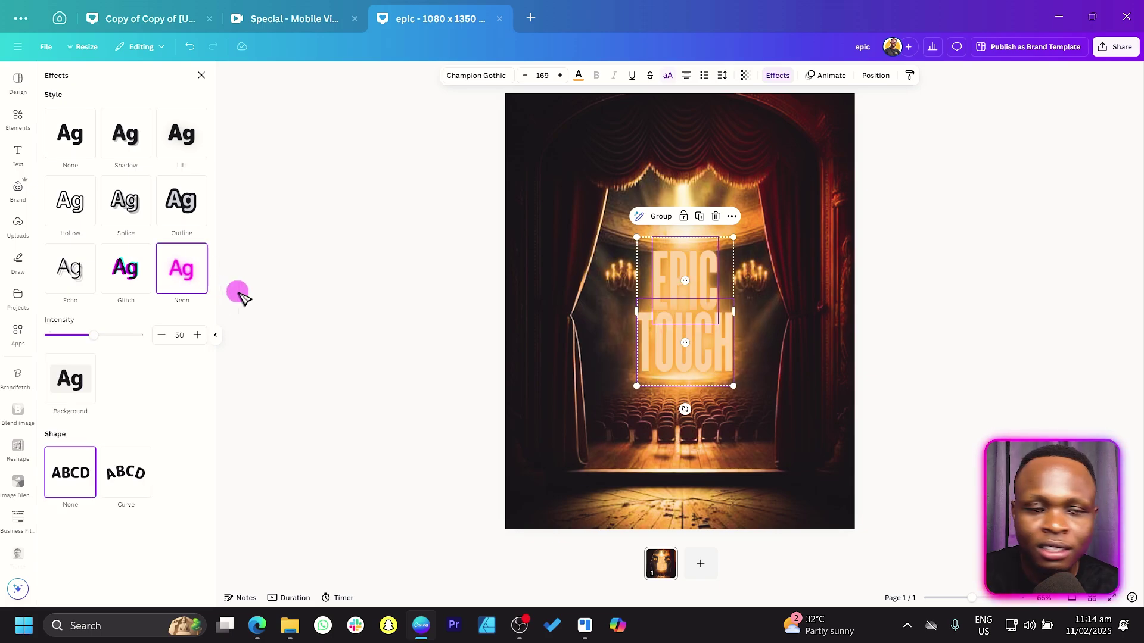
key(Escape)
key(Escape)
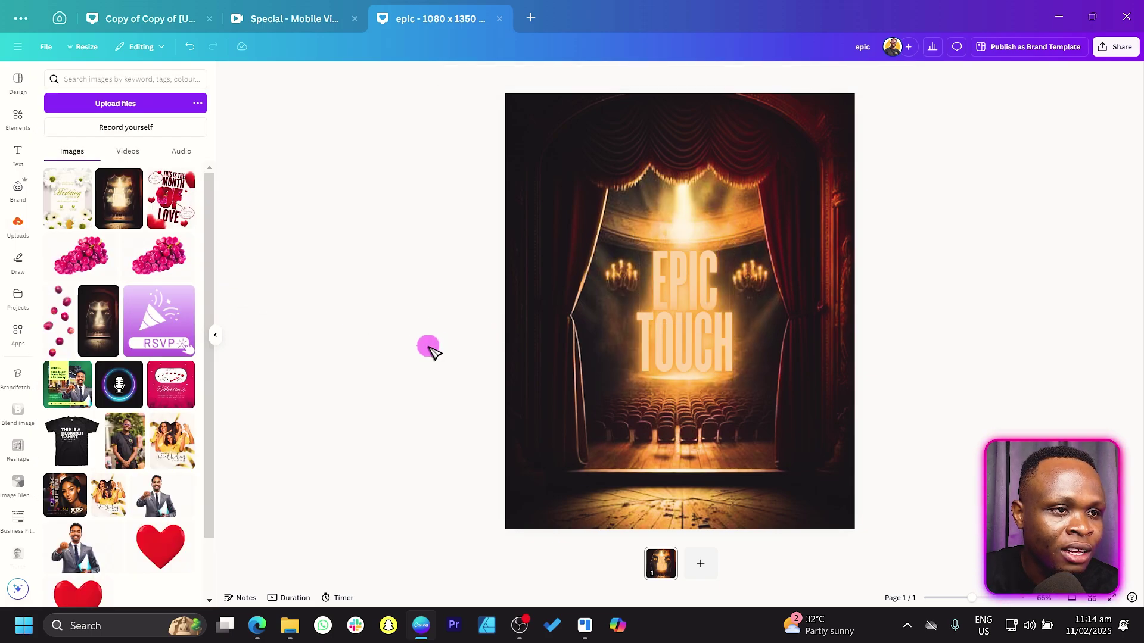
Nudge both title lines and recolour them pale cream #FFED85 sampled from the spotlight
click(682, 333)
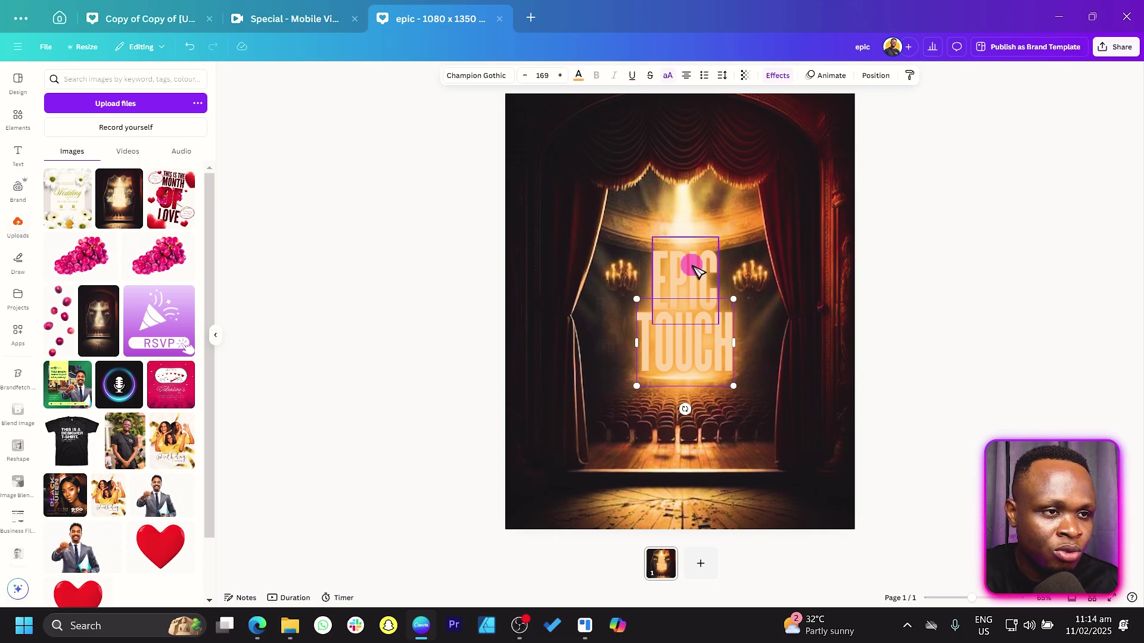
shift+click(696, 268)
drag(694, 266, 679, 261)
click(578, 75)
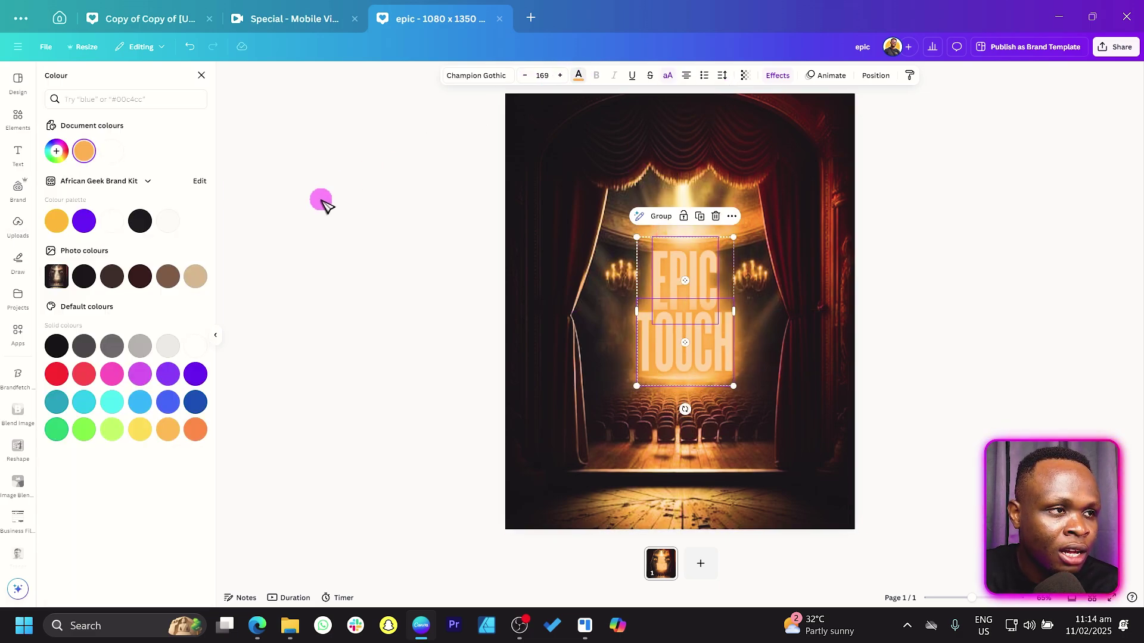
click(57, 151)
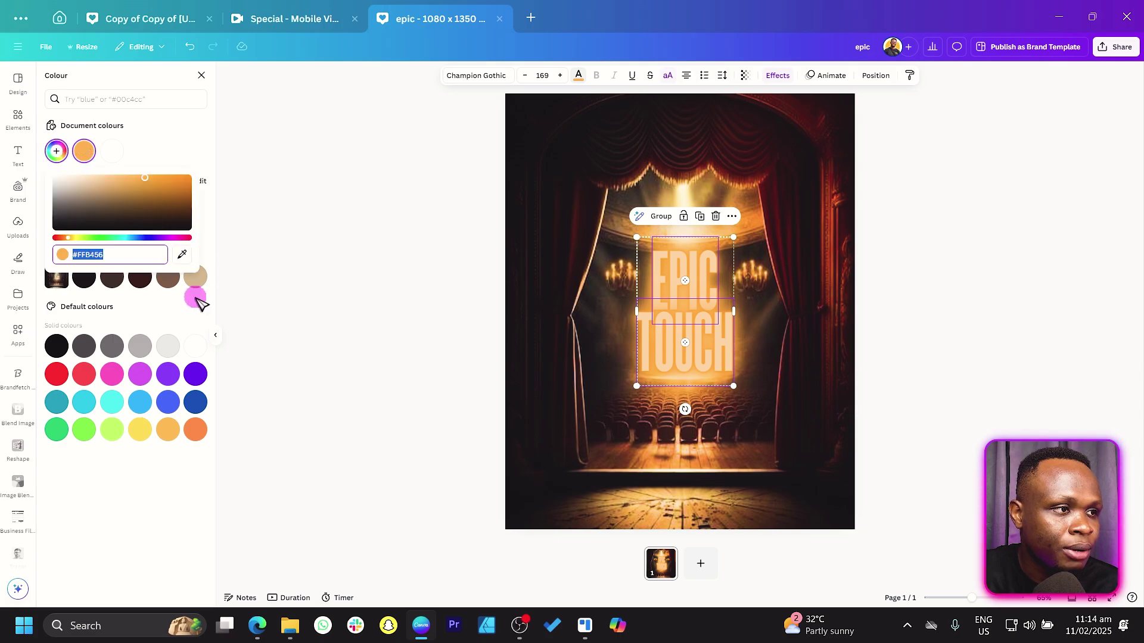
click(183, 255)
click(680, 206)
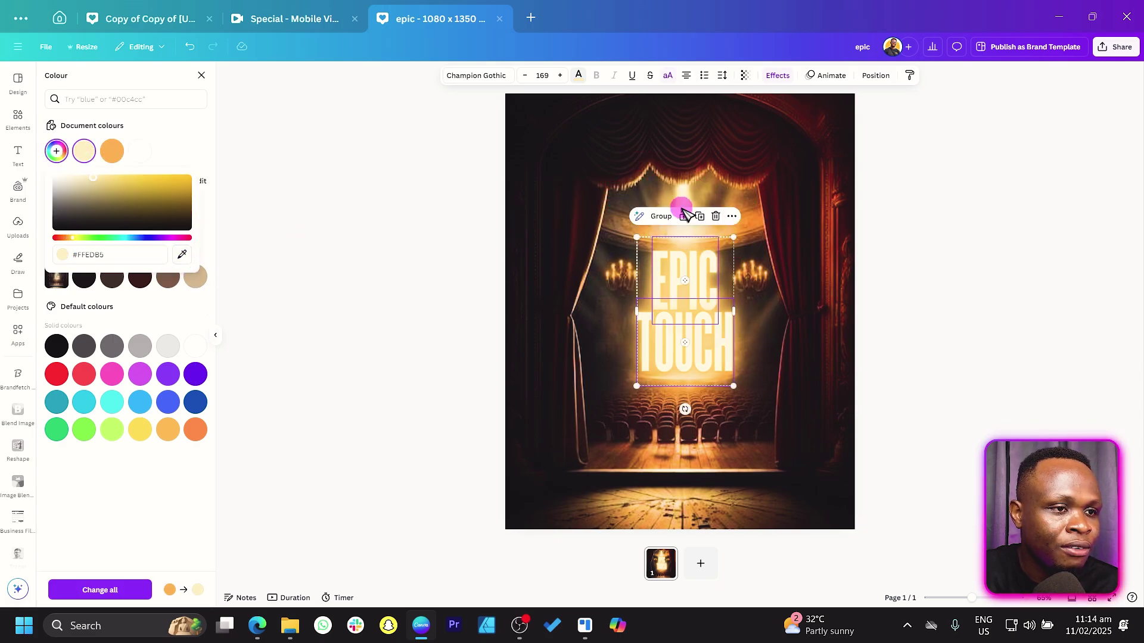
click(426, 334)
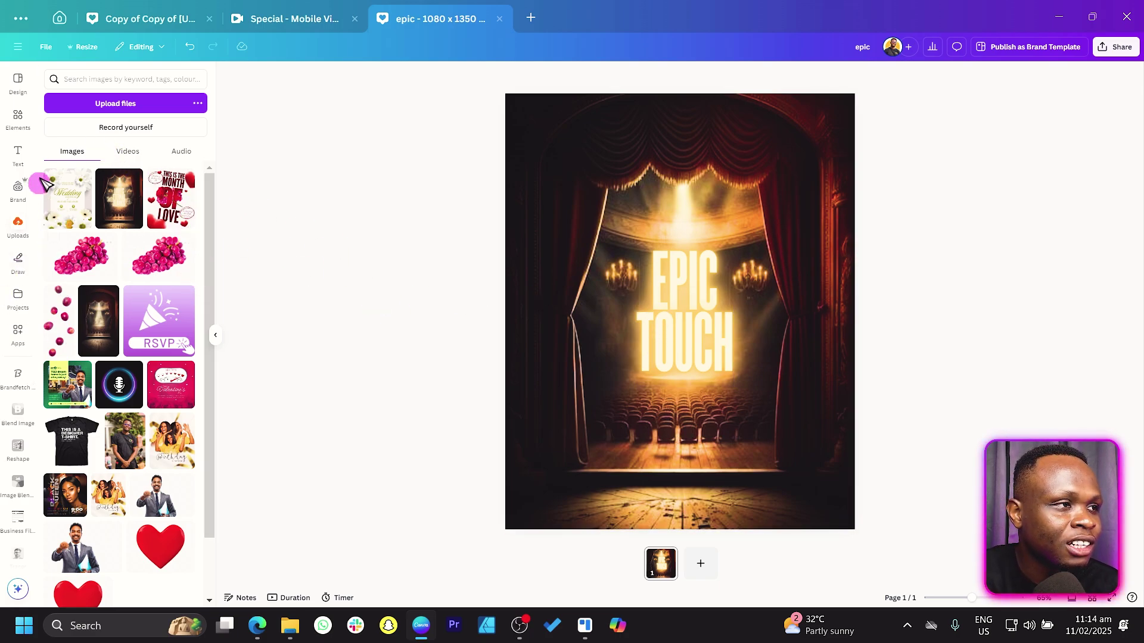
click(18, 117)
Search elements for 'smoke', add the first graphic, and shrink it around the title
click(115, 79)
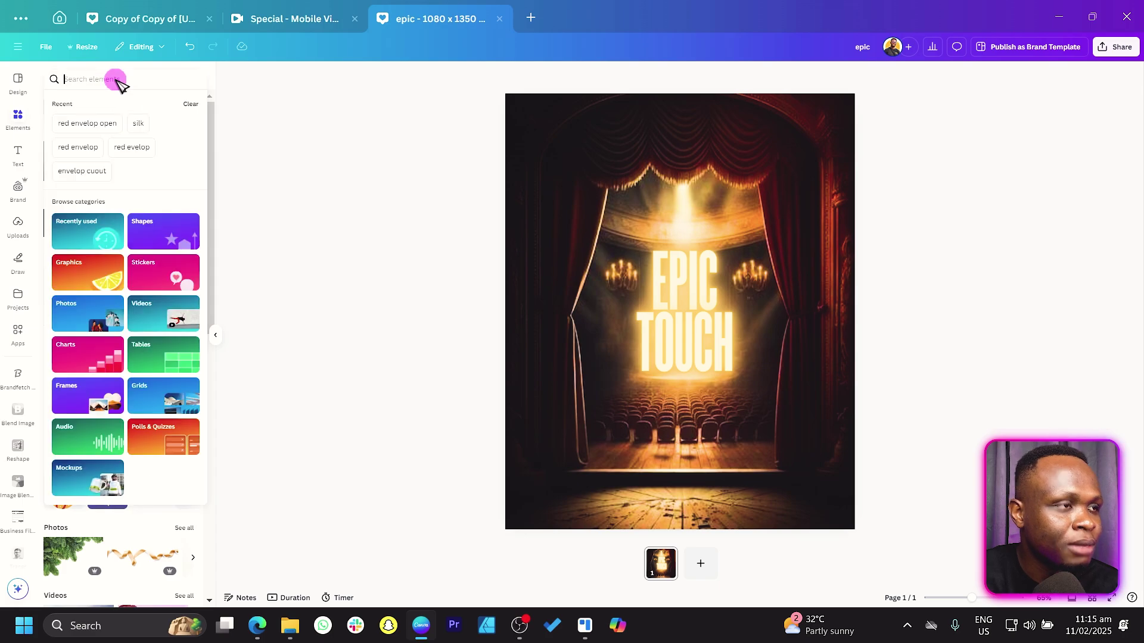
text(smoke)
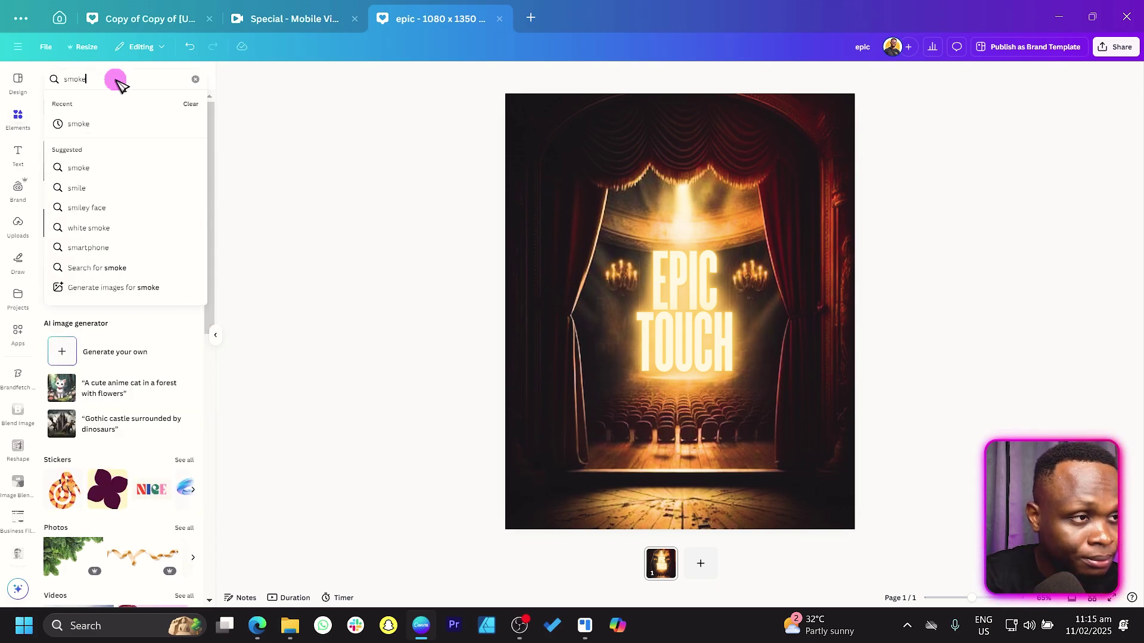
key(Return)
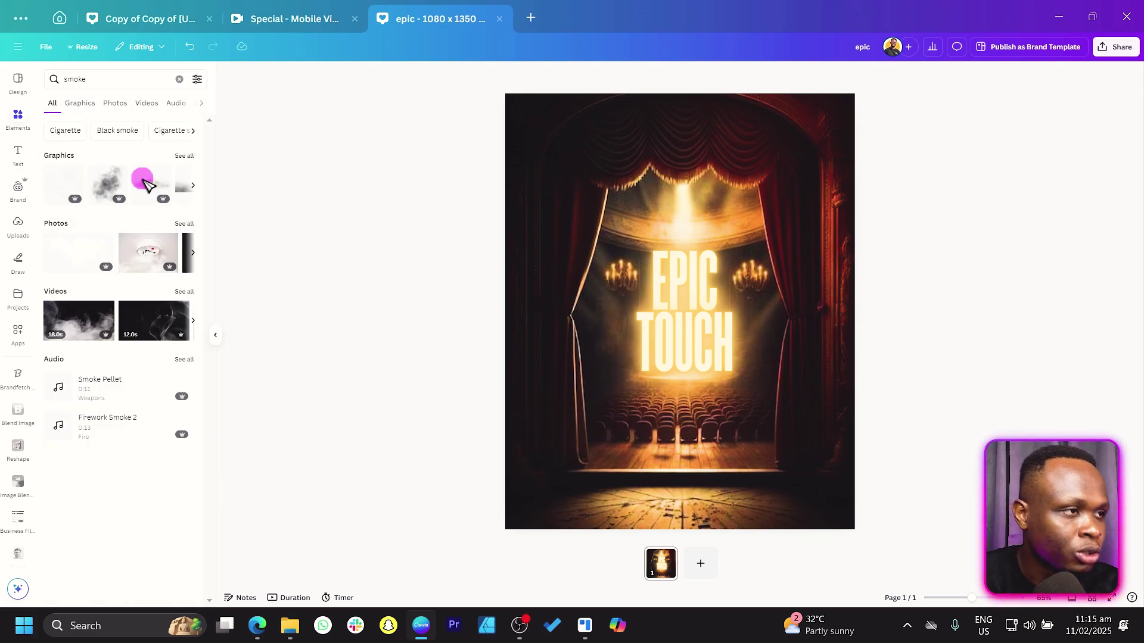
click(58, 184)
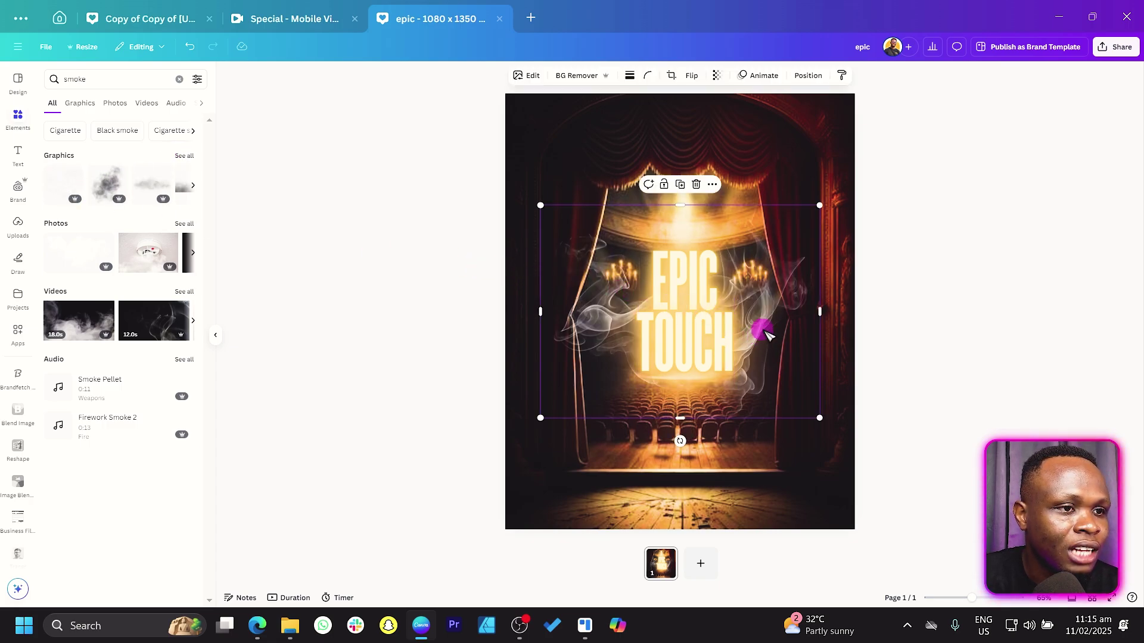
drag(817, 204, 798, 257)
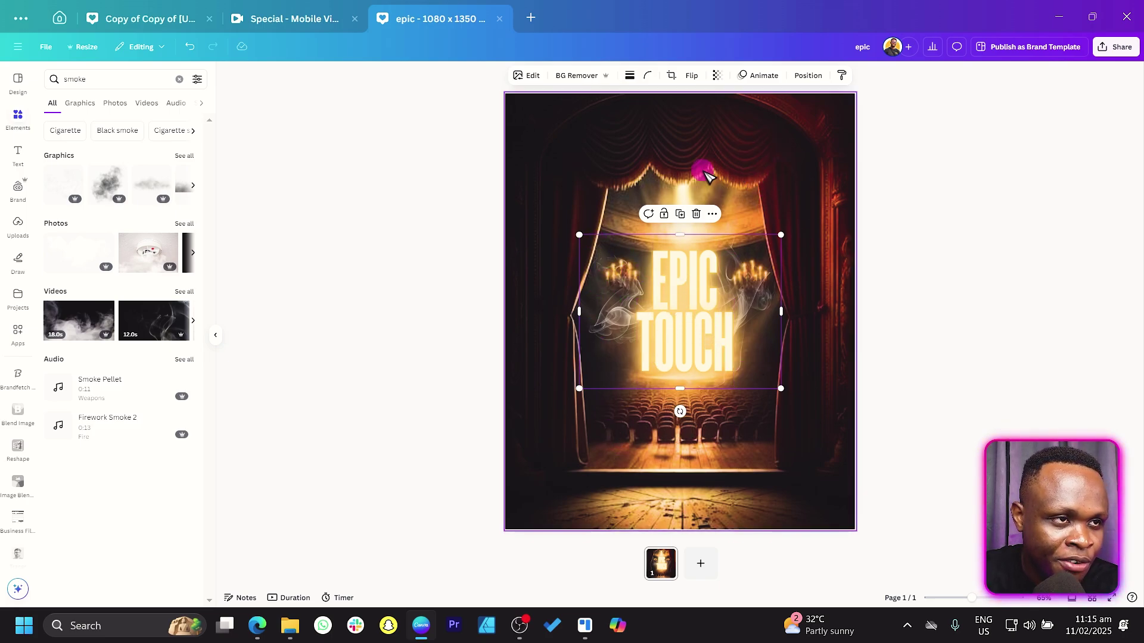
click(526, 74)
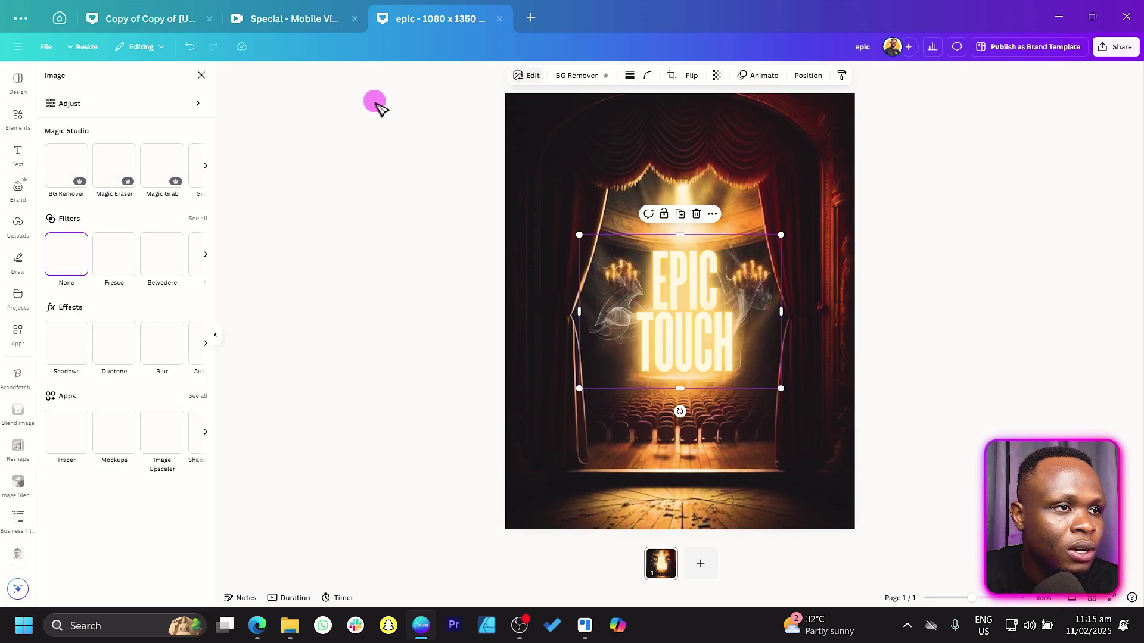
Give the smoke a custom duotone with a golden highlight sampled from the poster
click(123, 348)
click(73, 196)
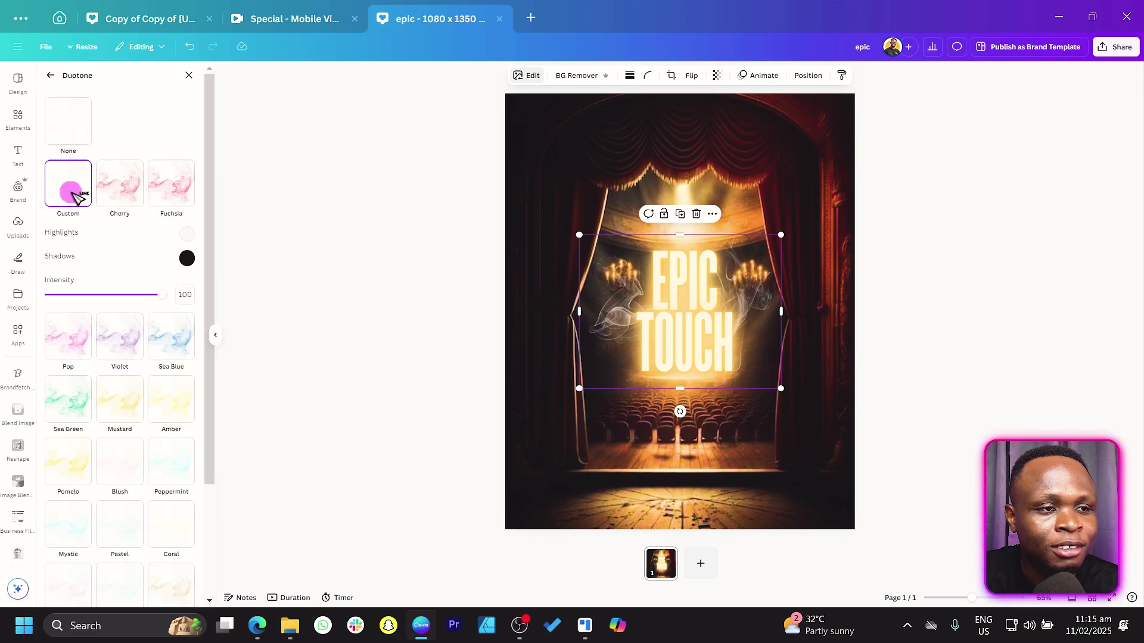
click(186, 234)
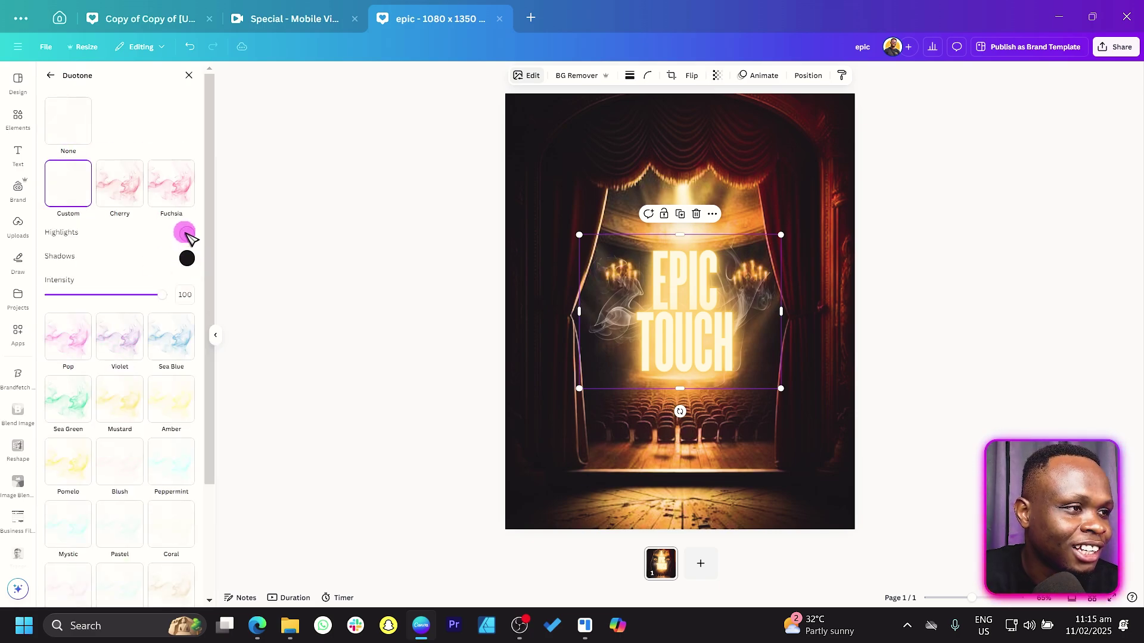
click(321, 334)
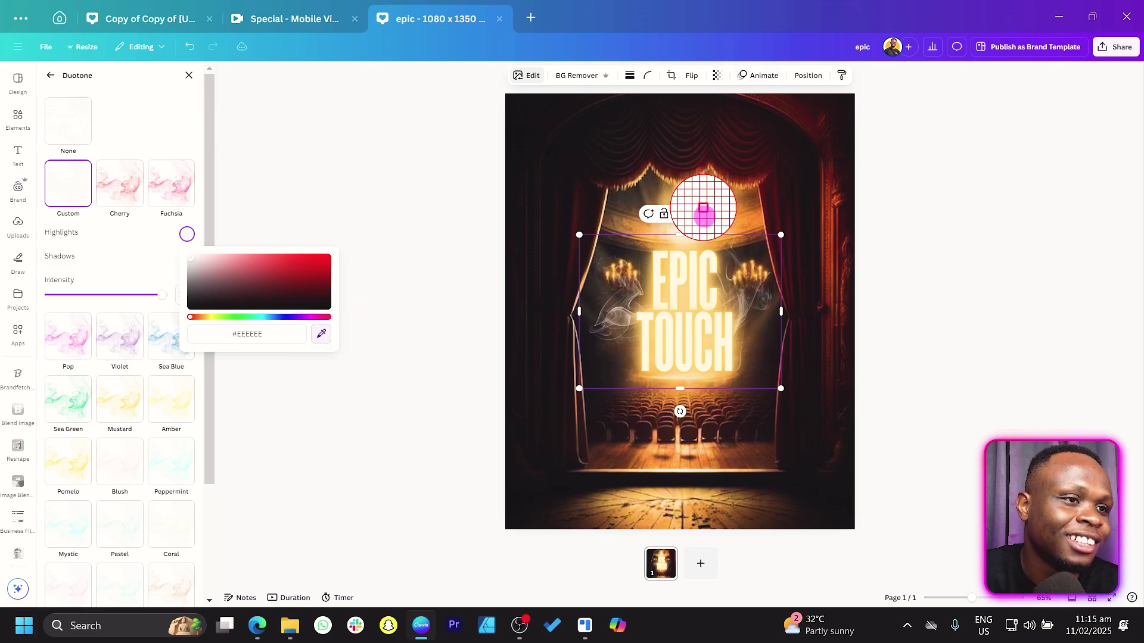
click(738, 221)
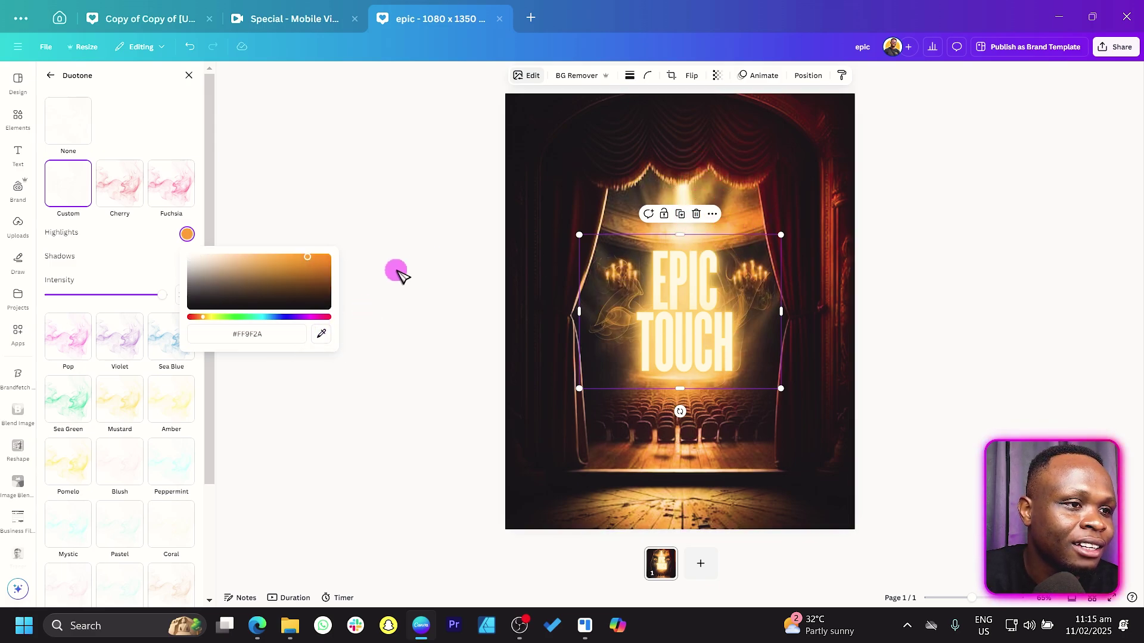
click(321, 332)
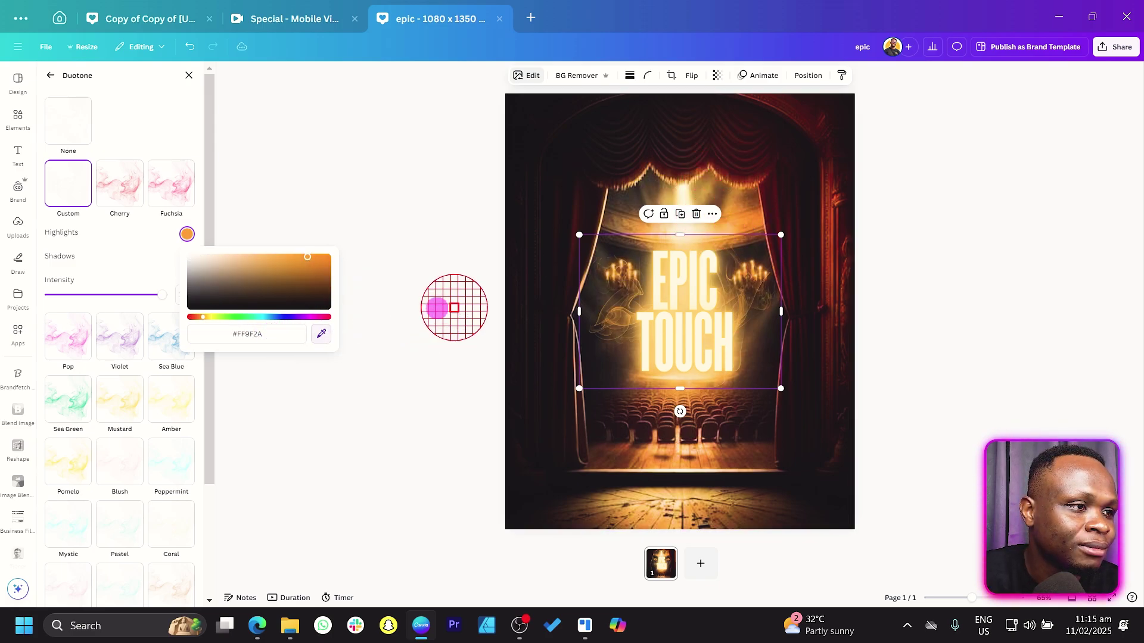
click(653, 224)
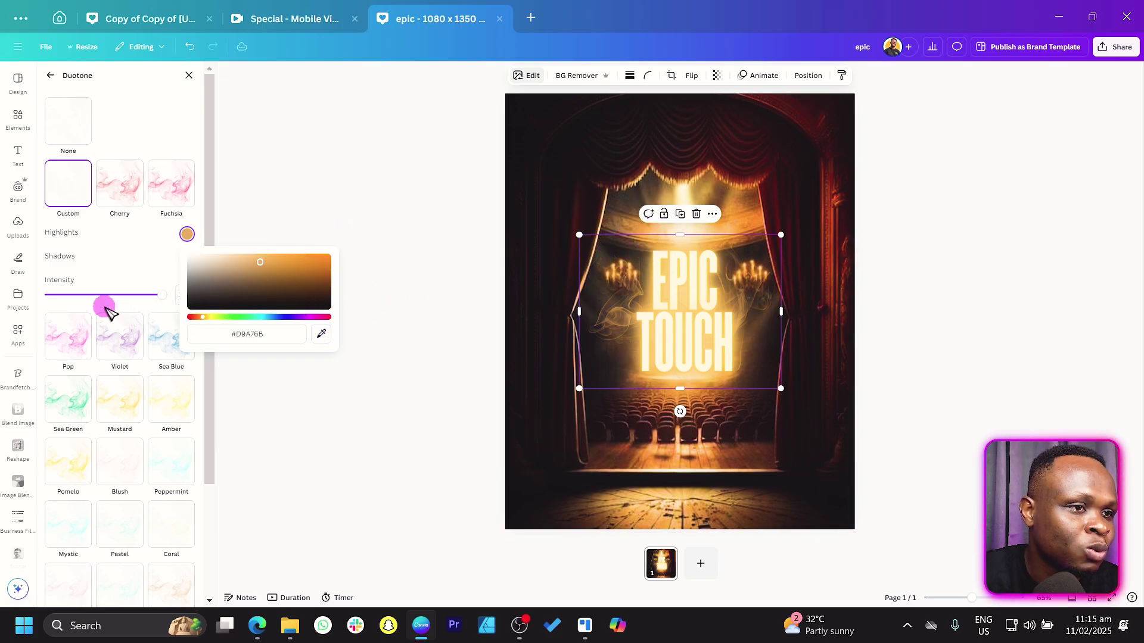
click(146, 277)
Paste the golden #D9A76B into the duotone shadow, then show smoke graphics results
click(187, 234)
key(ctrl+c)
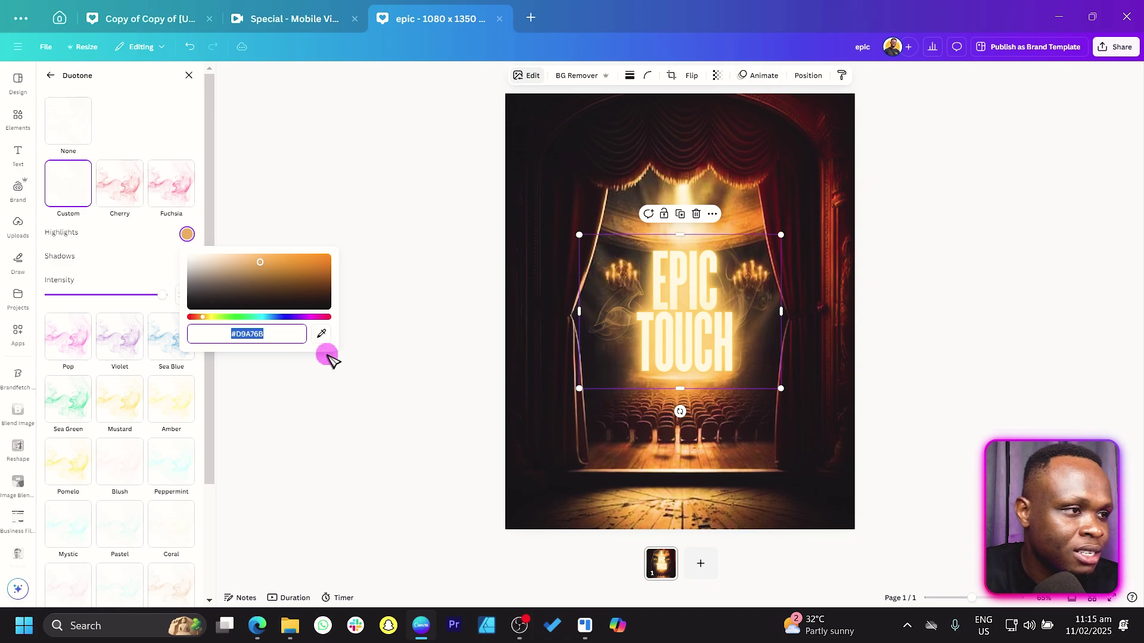
click(140, 263)
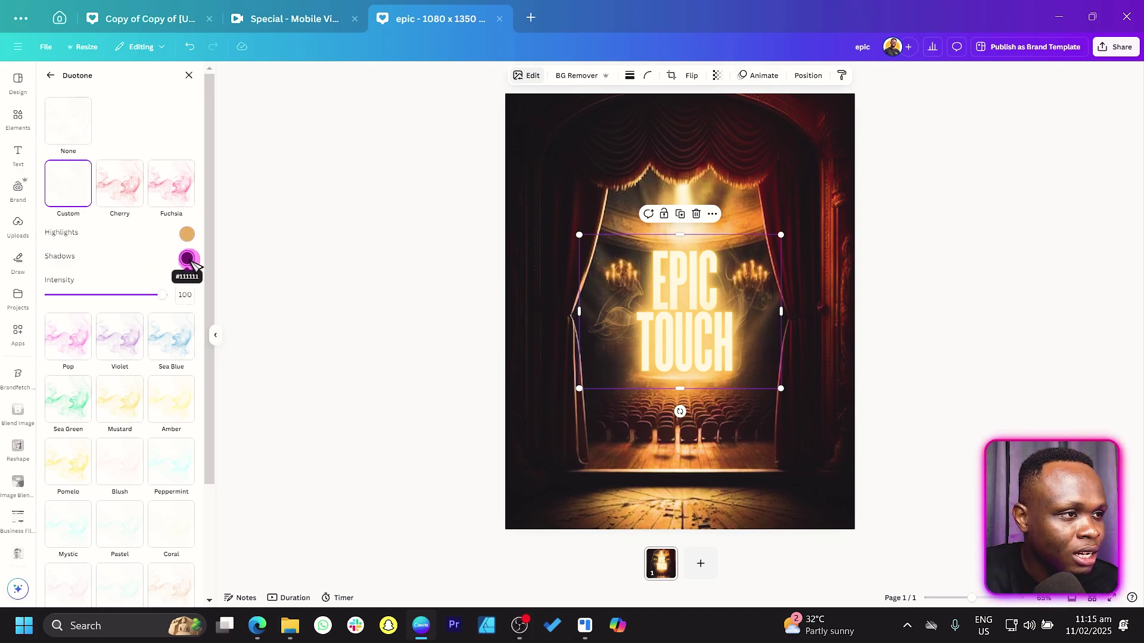
click(186, 258)
key(ctrl+v)
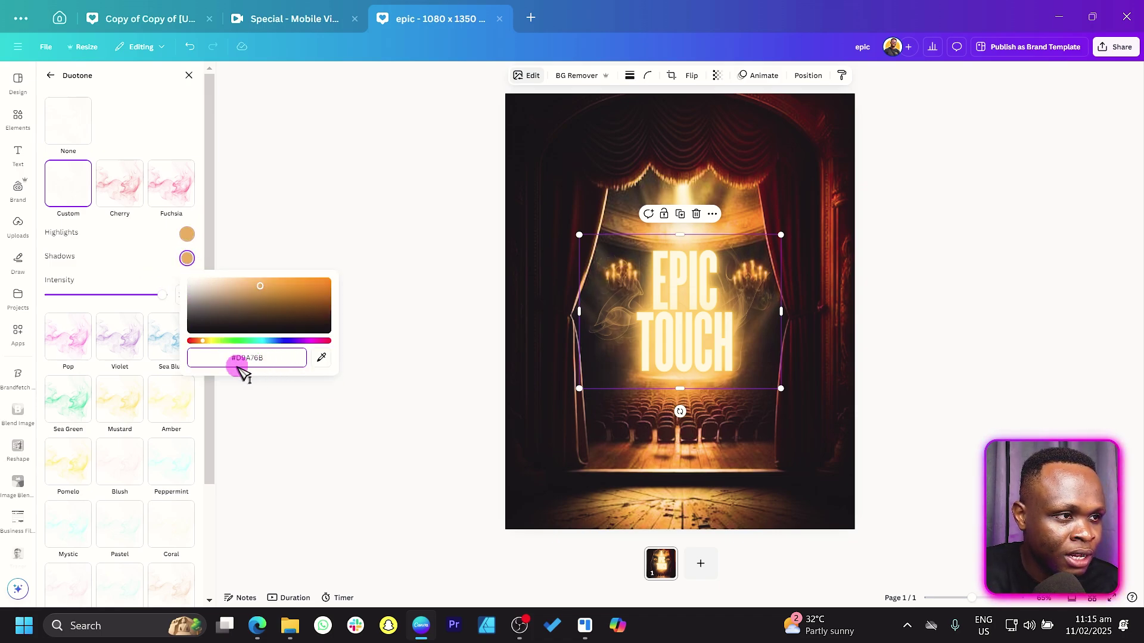
click(141, 265)
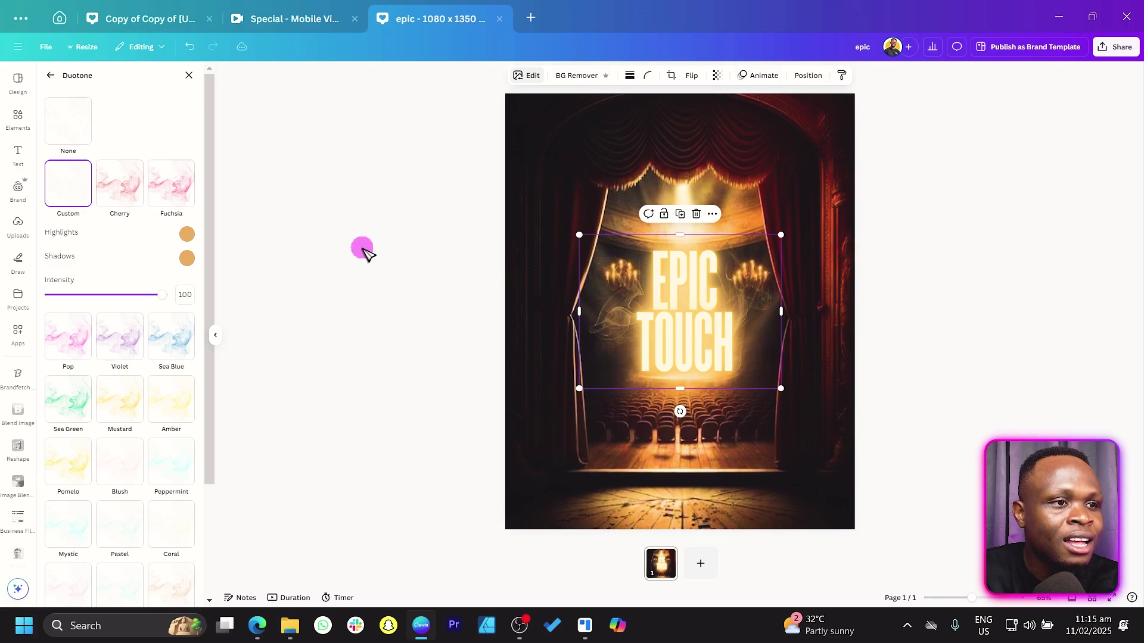
key(Escape)
click(188, 156)
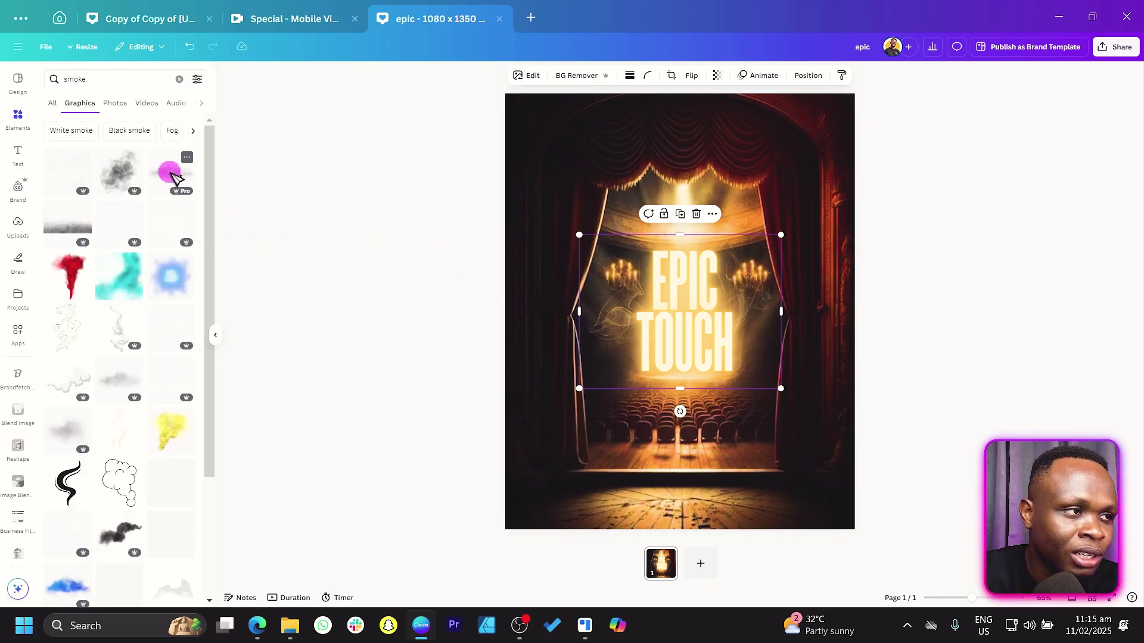
Add a smoke graphic, tilt it counter-clockwise, shrink it and move it up-left over the title
click(173, 333)
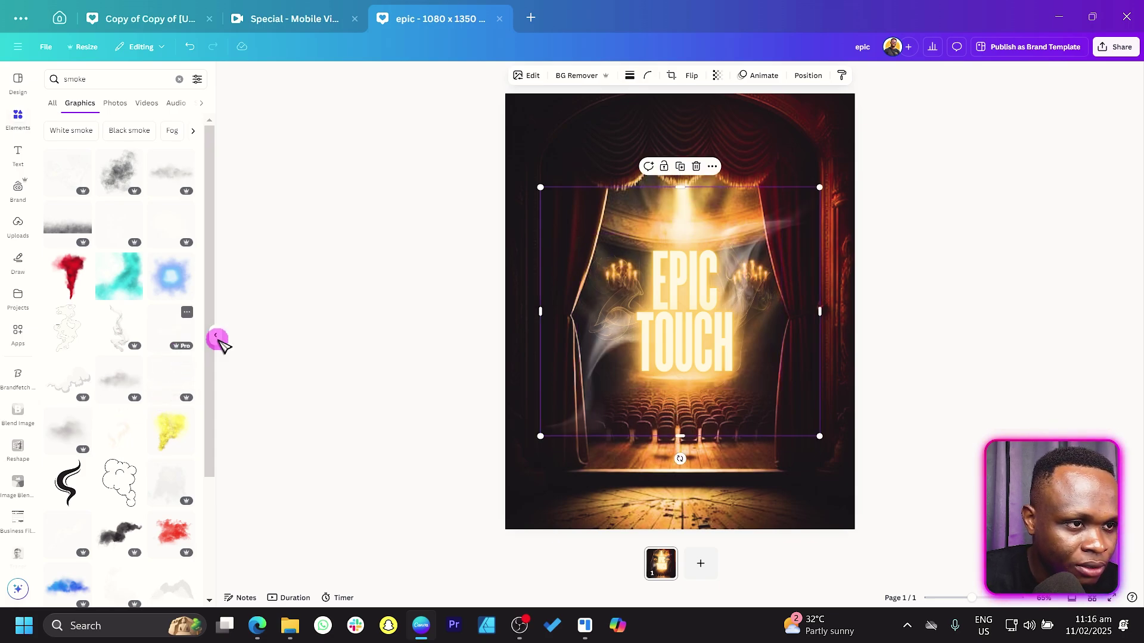
drag(682, 459, 738, 447)
drag(609, 469, 632, 429)
mouse_move(638, 372)
mouse_down()
mouse_move(631, 357)
mouse_move(643, 369)
mouse_up()
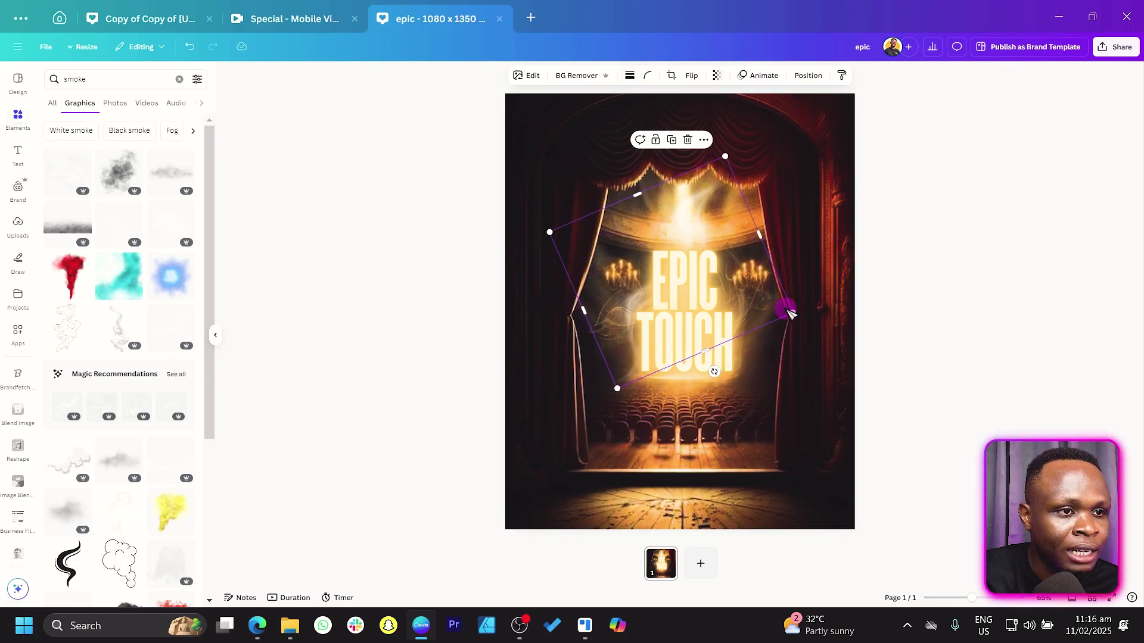
Copy the smoke graphic's style and reposition the tilted smoke diagonally across EPIC TOUCH
key(ctrl+z)
key(ctrl+z)
key(ctrl+z)
key(ctrl+z)
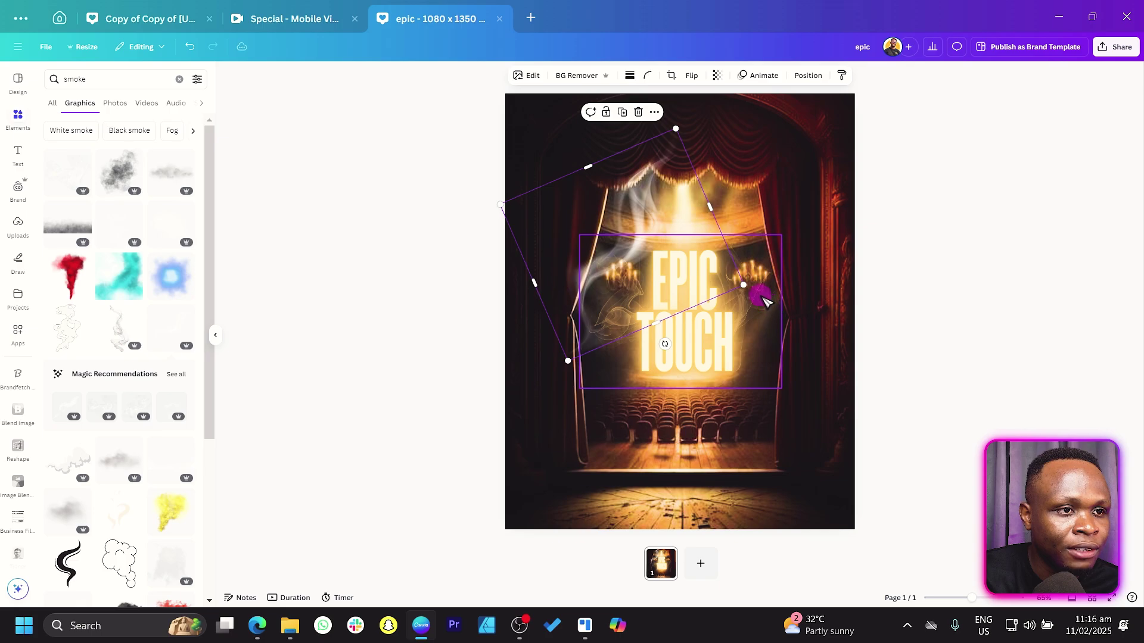
right_click(774, 306)
click(798, 307)
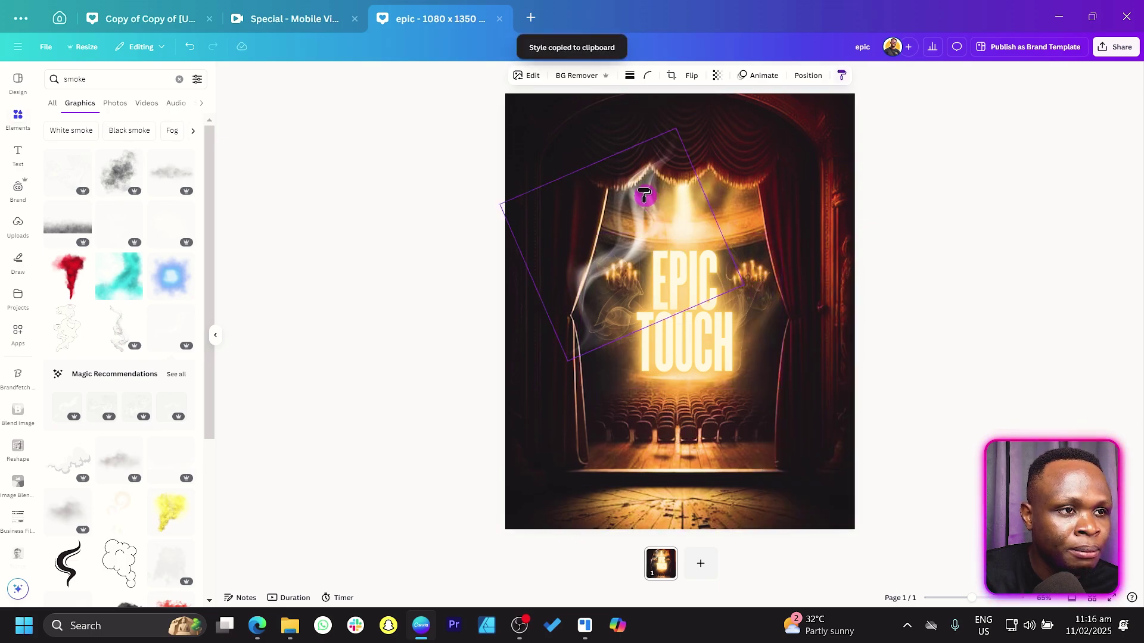
key(ctrl+y)
drag(613, 216, 679, 258)
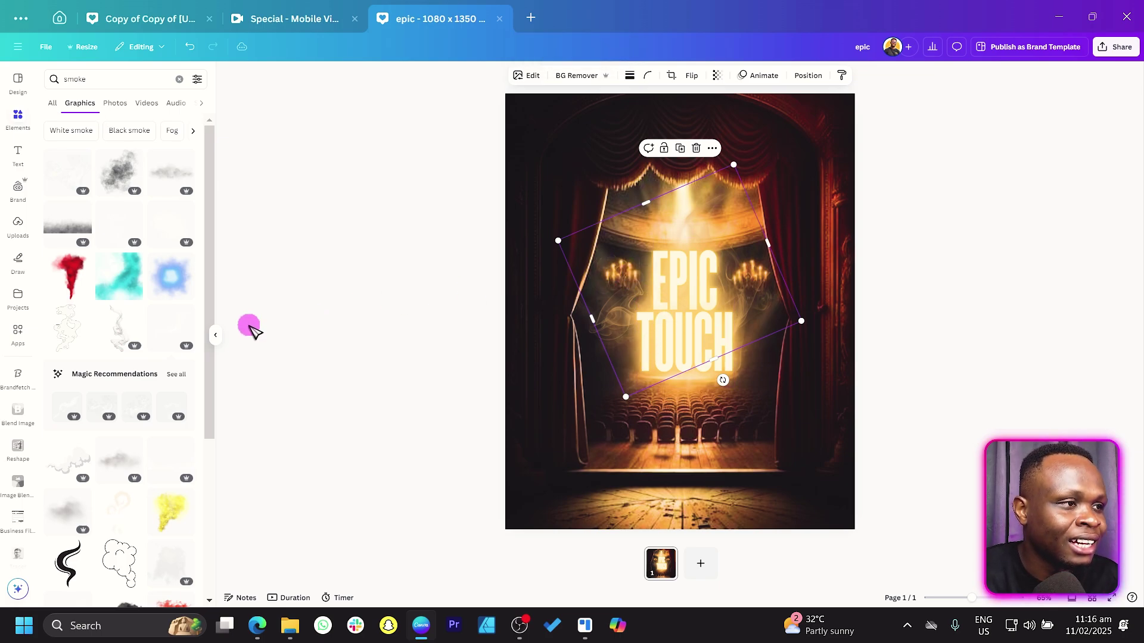
scroll(95, 358, down, 2)
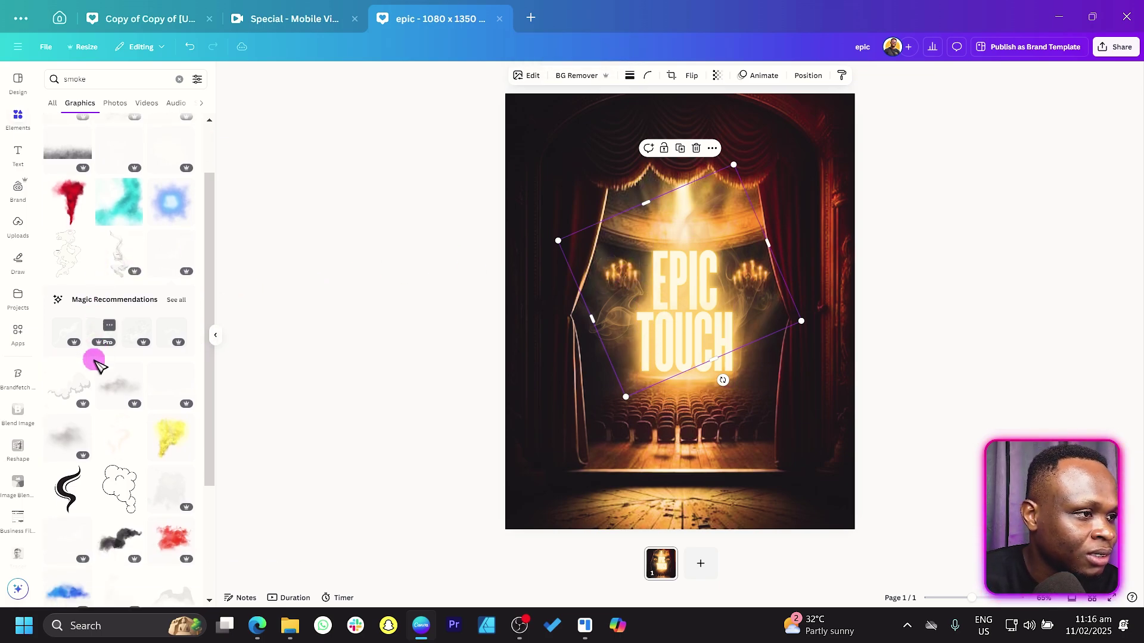
Add another smoke graphic and stretch it along the stage floor to the full 1080 px width
click(170, 386)
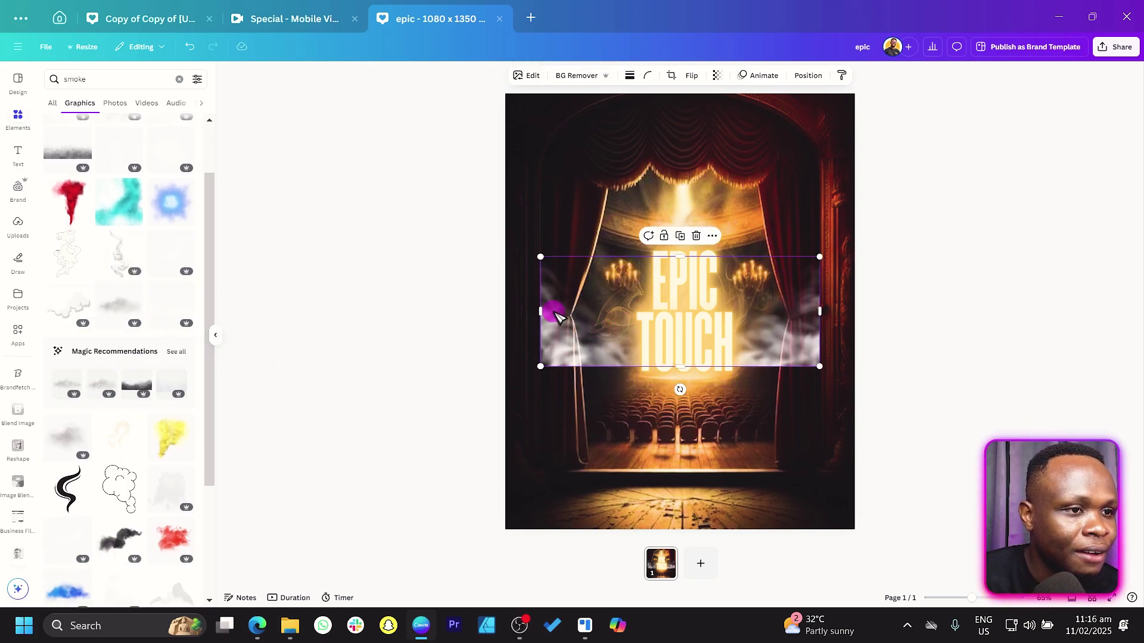
drag(539, 257, 595, 274)
drag(727, 339, 657, 512)
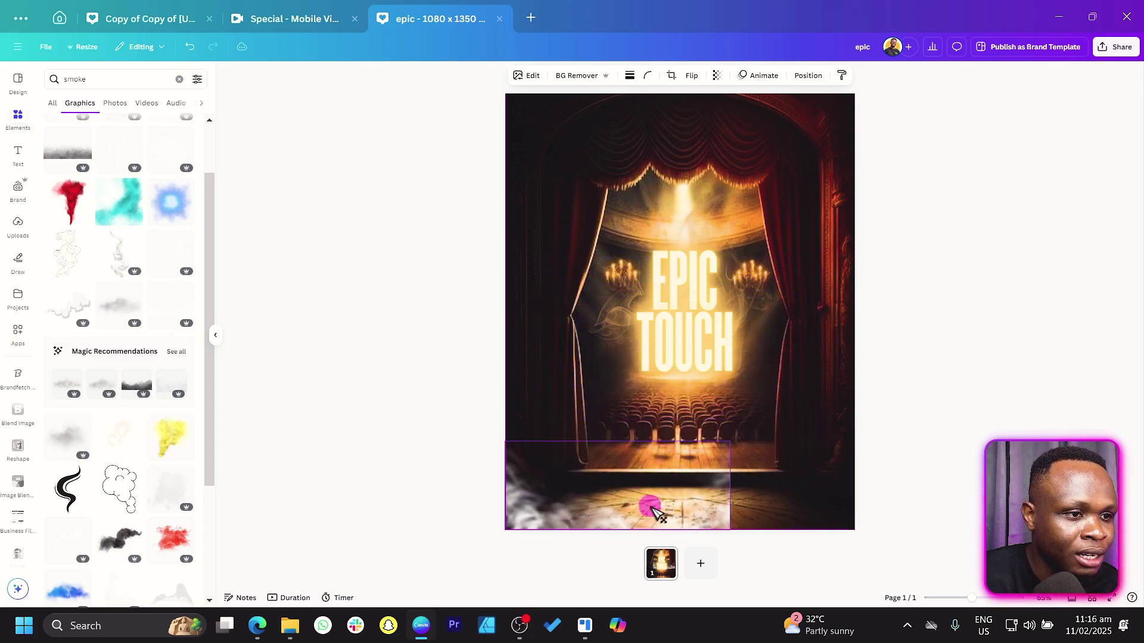
drag(728, 439, 860, 405)
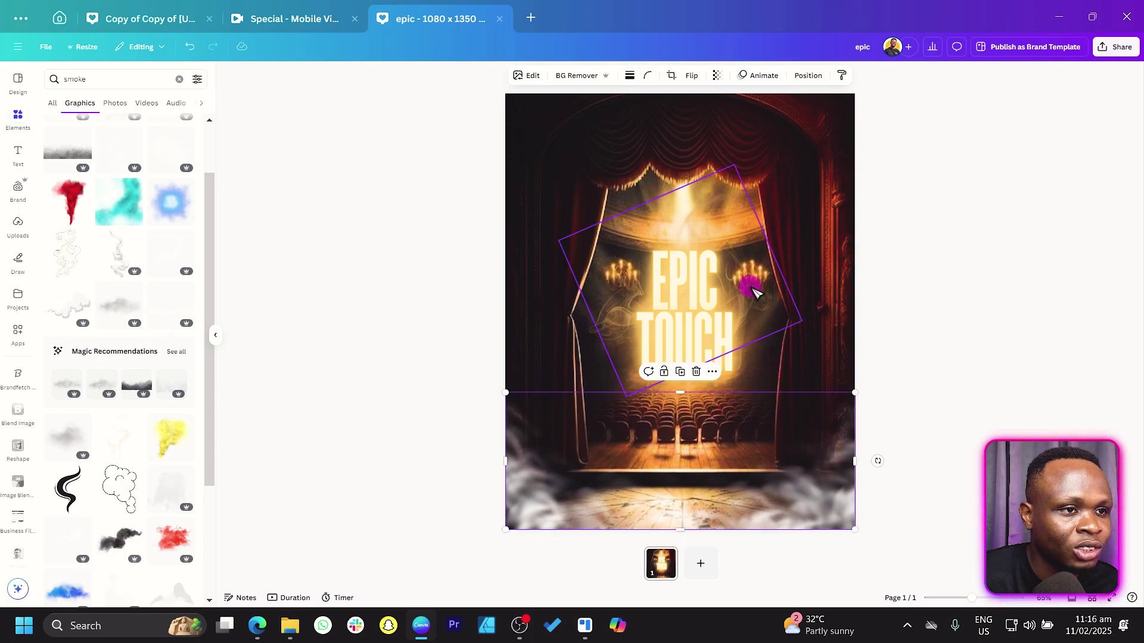
Copy the golden tilted smoke's style and paste it onto the floor smoke
right_click(767, 307)
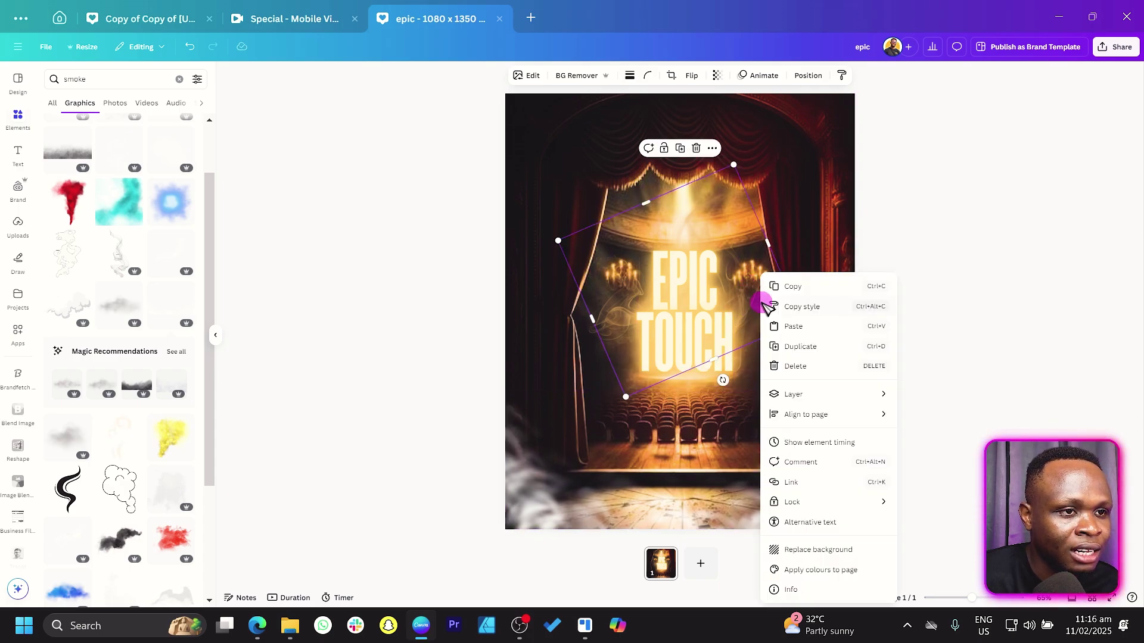
click(798, 308)
click(814, 494)
click(347, 471)
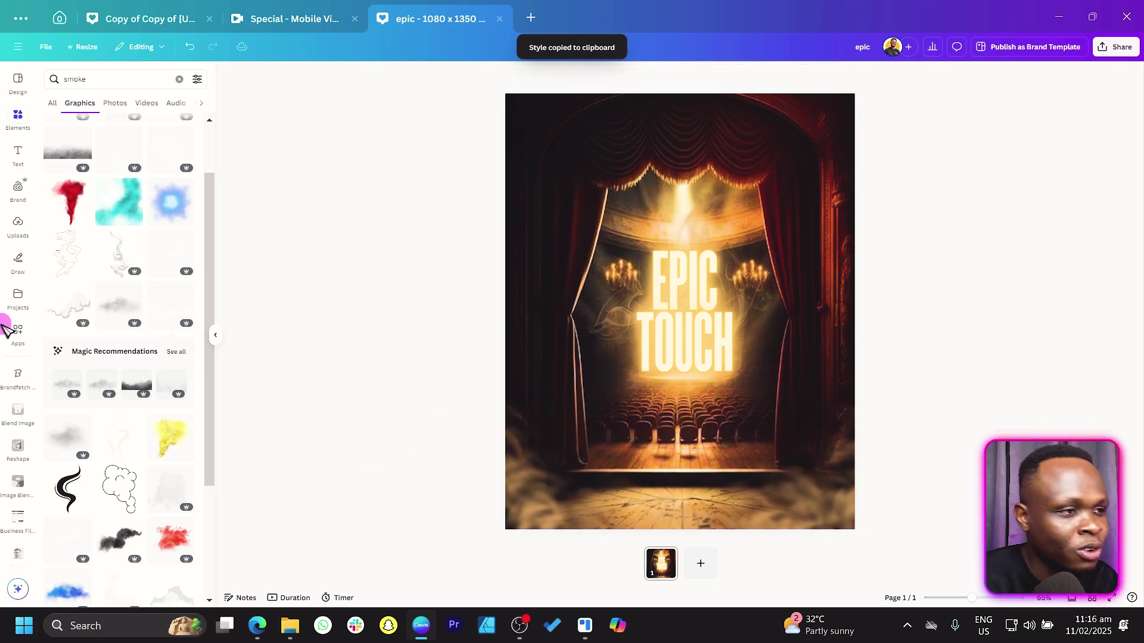
scroll(149, 268, up, 2)
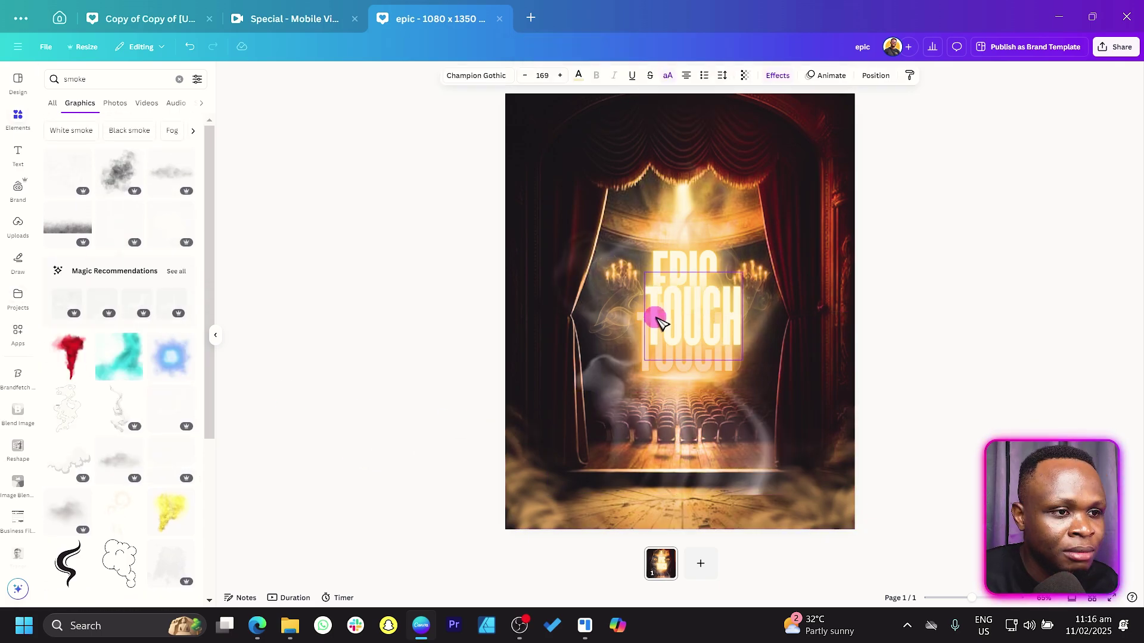
Nudge the TOUCH text down and raise the glow image to sit centred behind EPIC TOUCH
drag(657, 317, 655, 327)
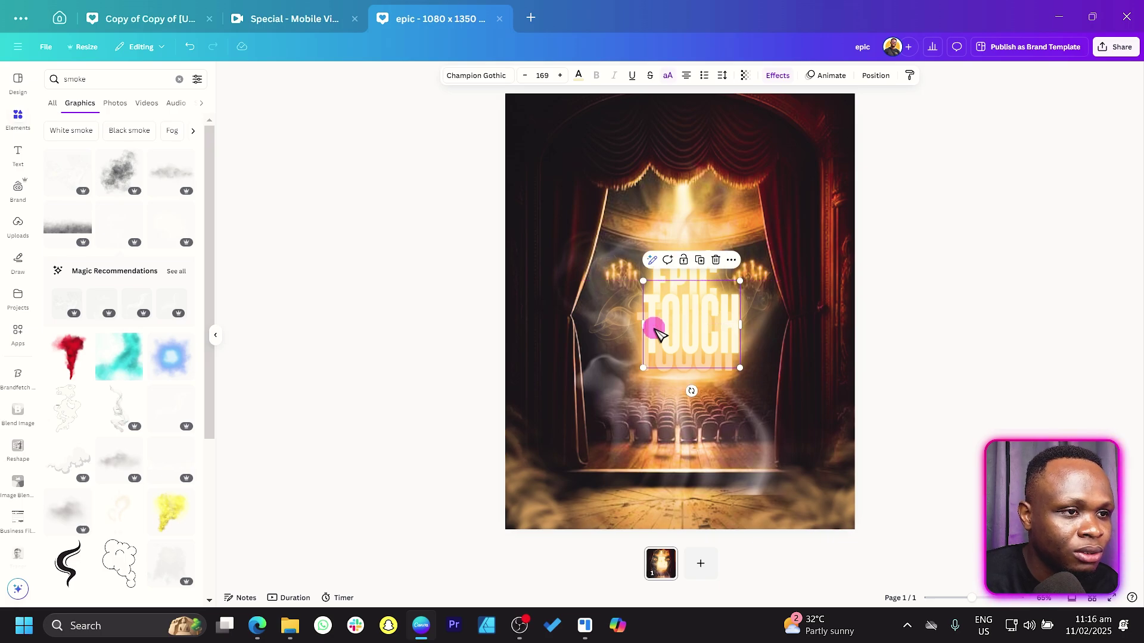
click(666, 427)
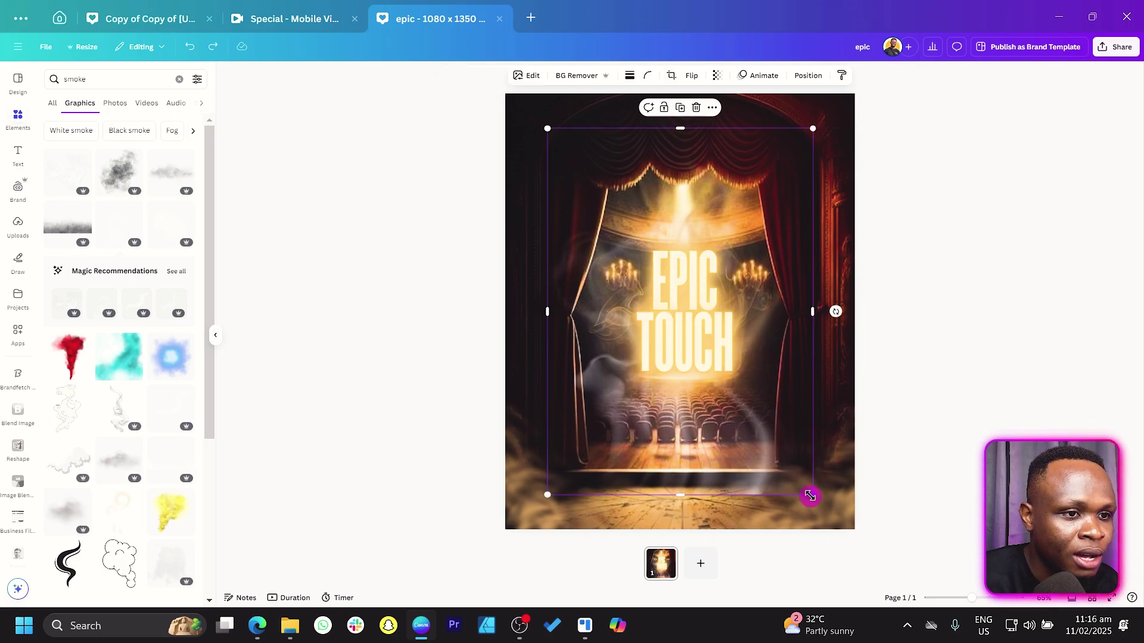
click(738, 384)
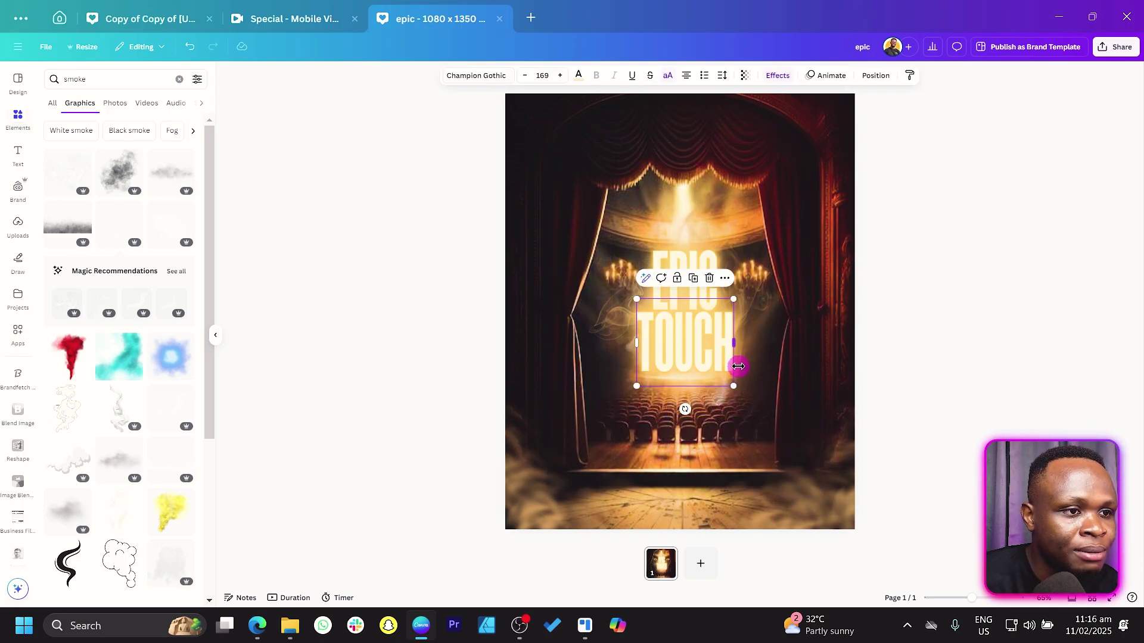
double_click(728, 405)
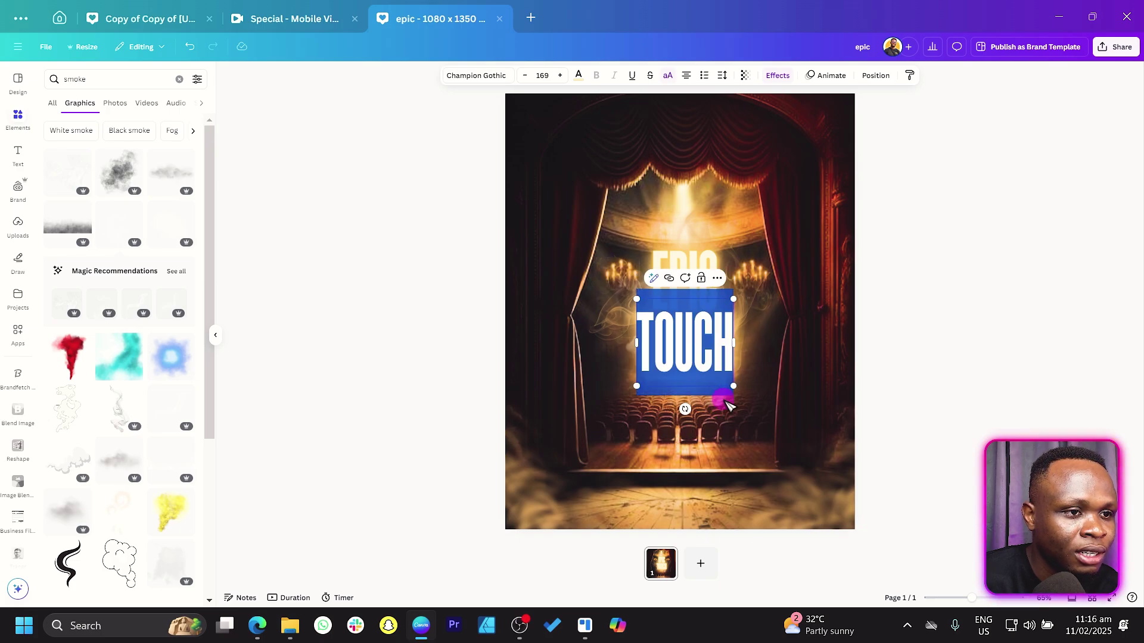
drag(730, 410, 745, 374)
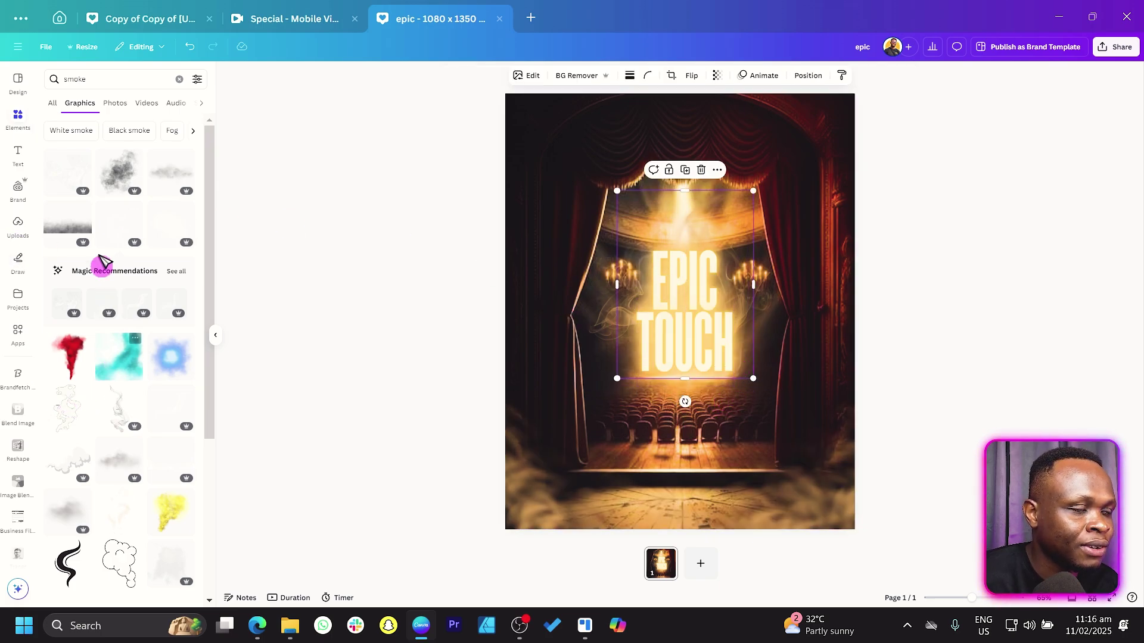
Add a white cloud smoke photo and resize it into a narrow strip over TOUCH
click(115, 102)
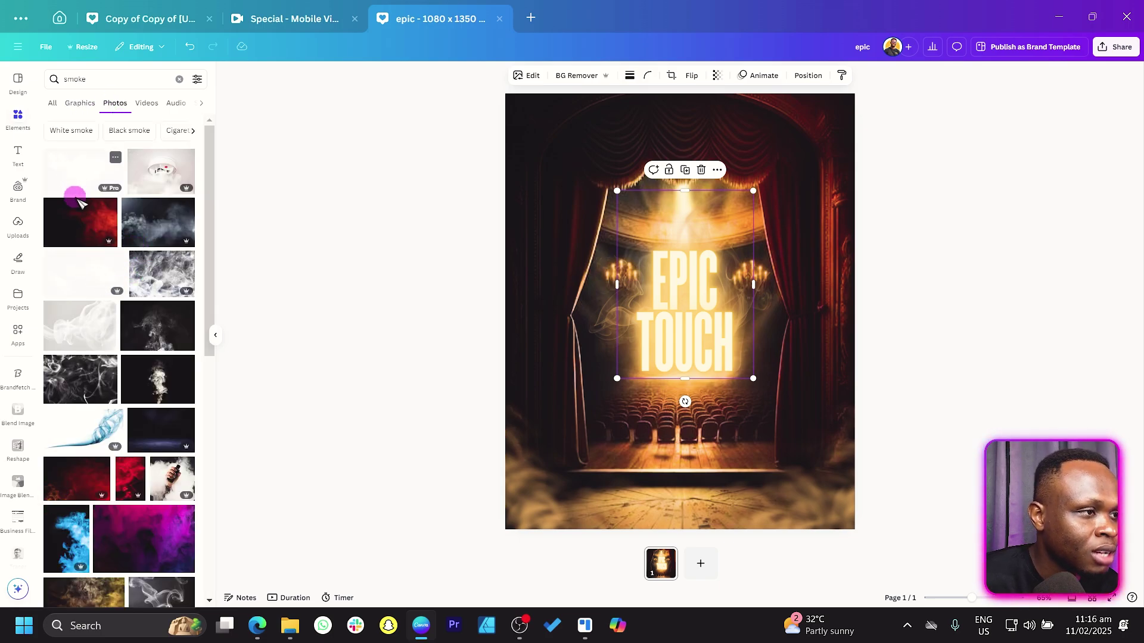
click(76, 284)
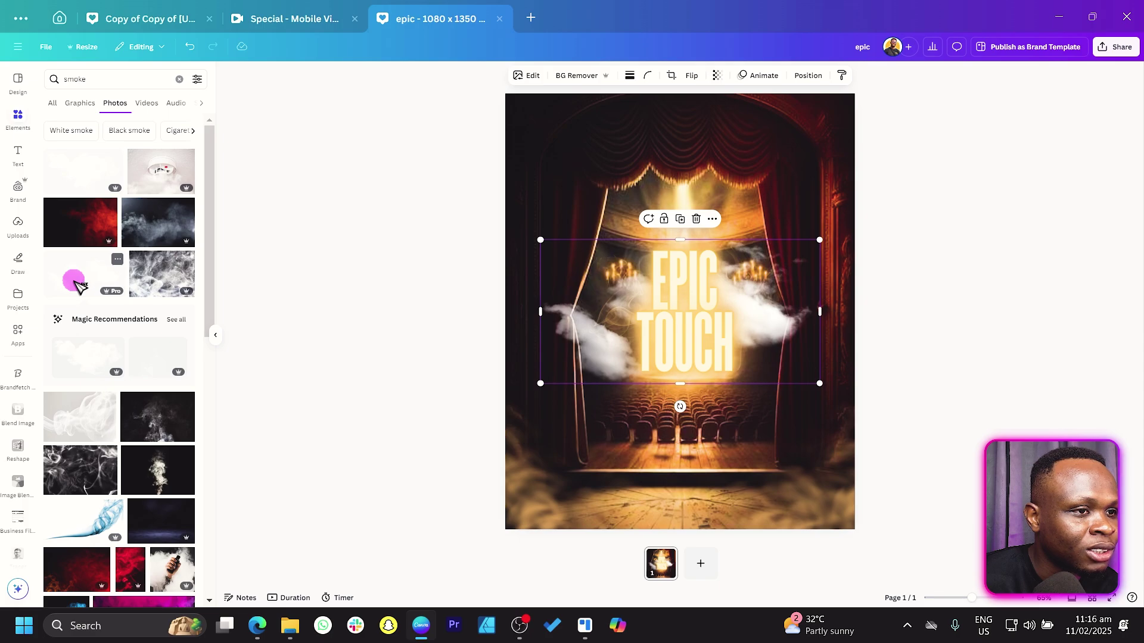
key(Delete)
click(61, 171)
drag(807, 325, 789, 393)
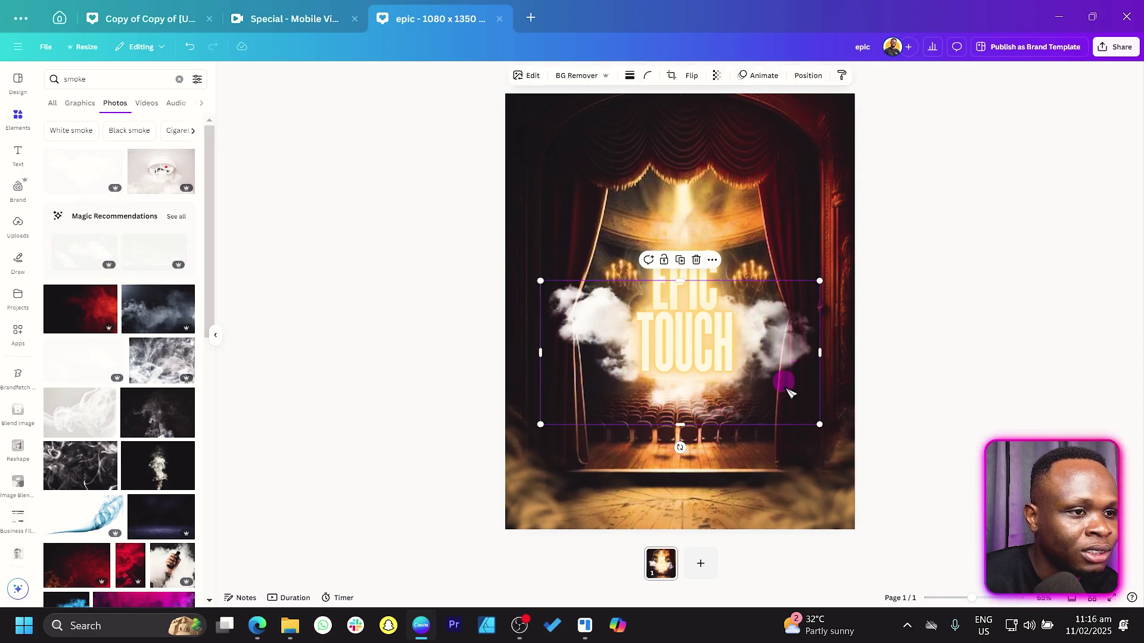
drag(680, 425, 671, 379)
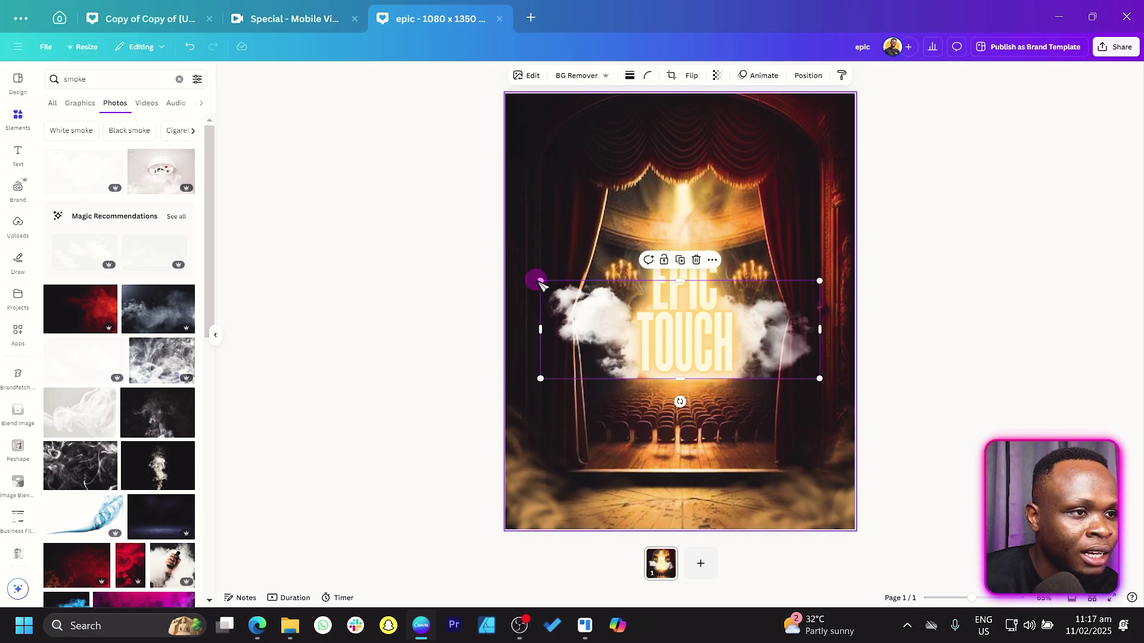
drag(540, 281, 623, 364)
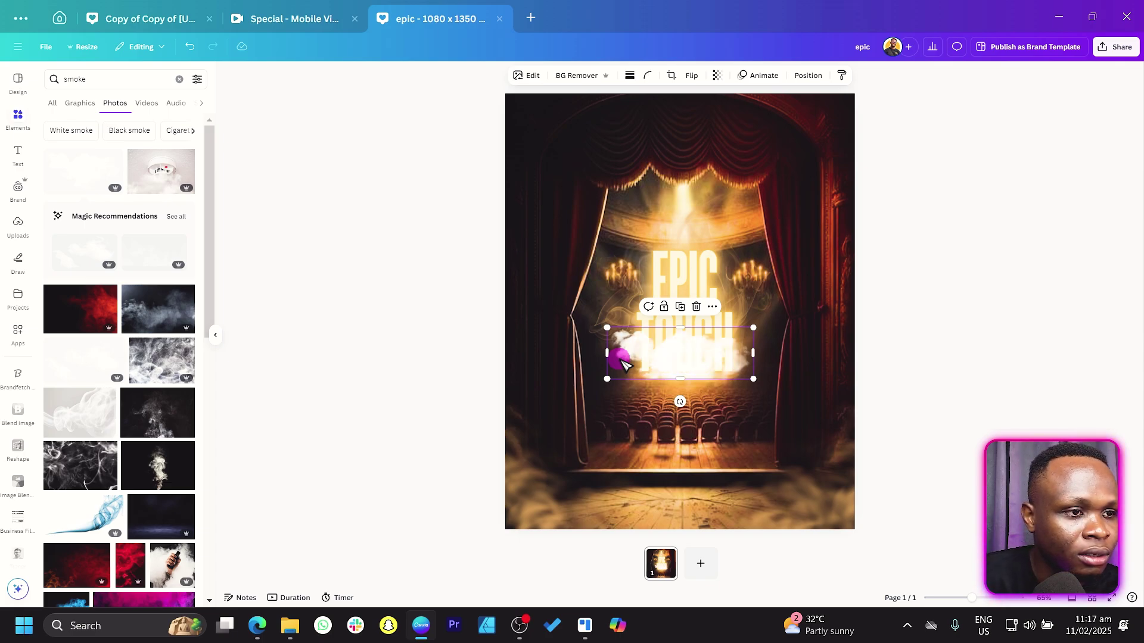
Give the cloud the lower stage image's style and set its transparency to 22
right_click(789, 462)
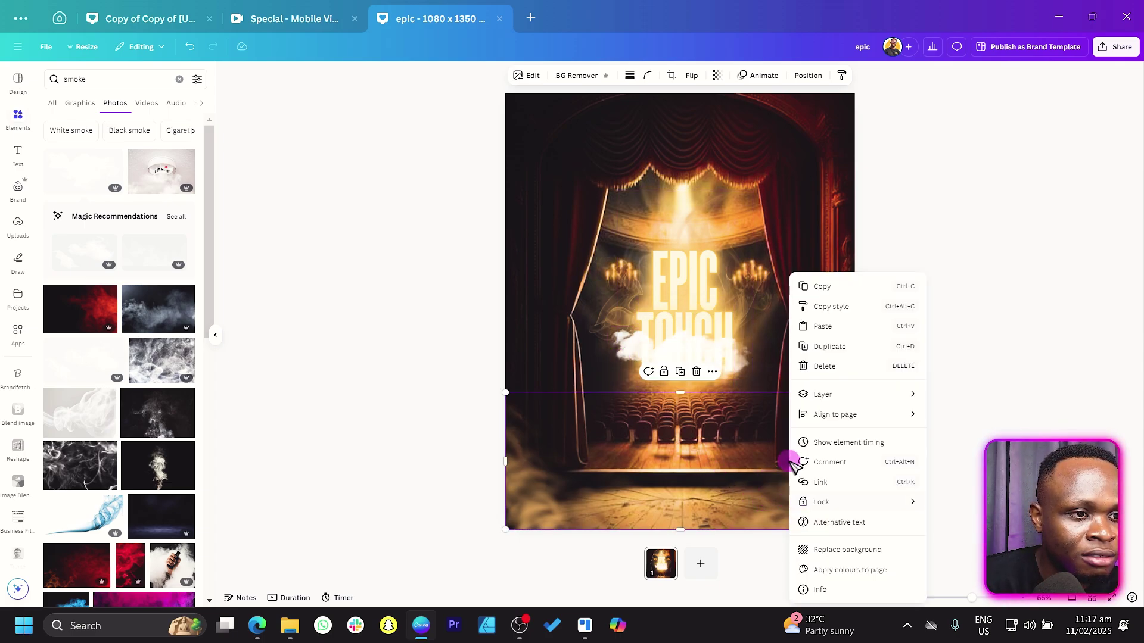
click(832, 307)
click(627, 366)
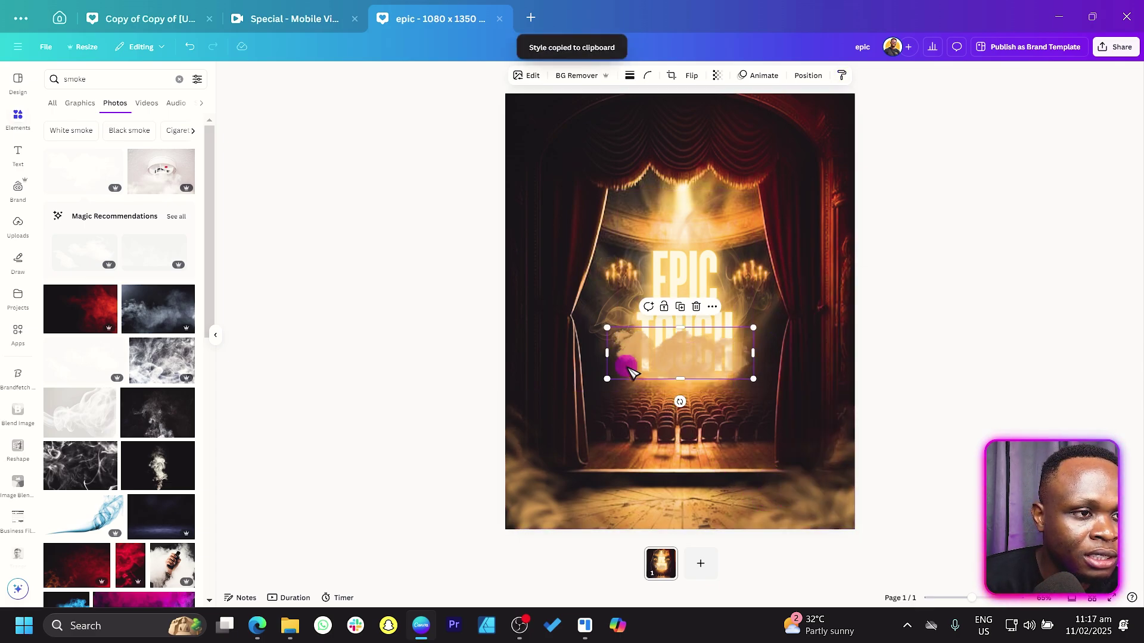
click(716, 76)
drag(714, 107, 659, 258)
click(375, 347)
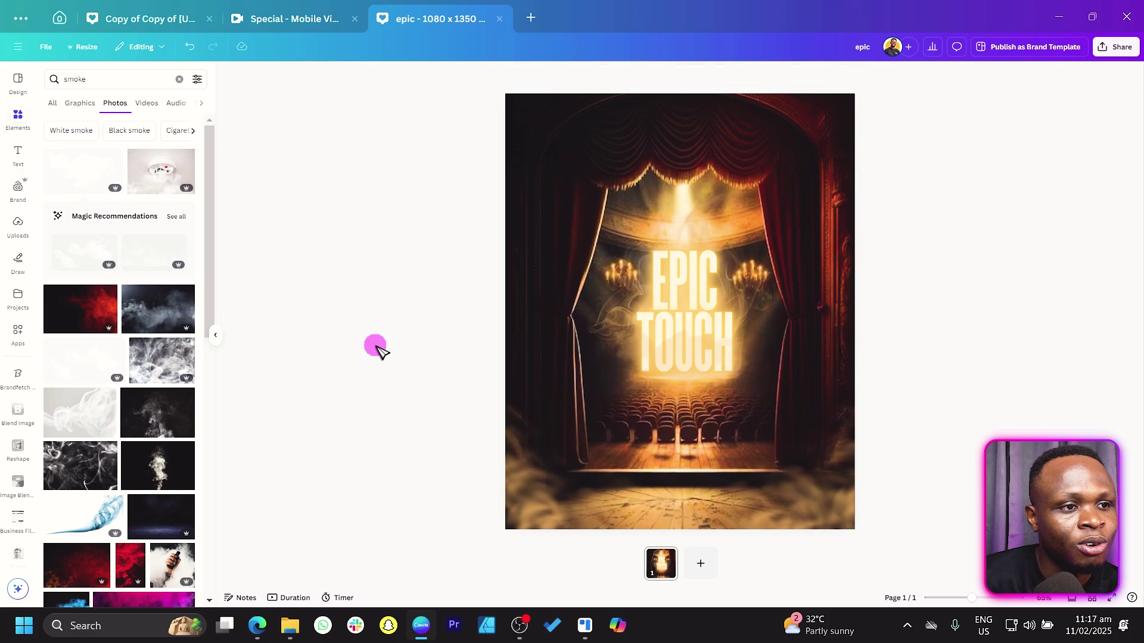
click(730, 324)
shift+click(700, 260)
key(Caps_Lock)
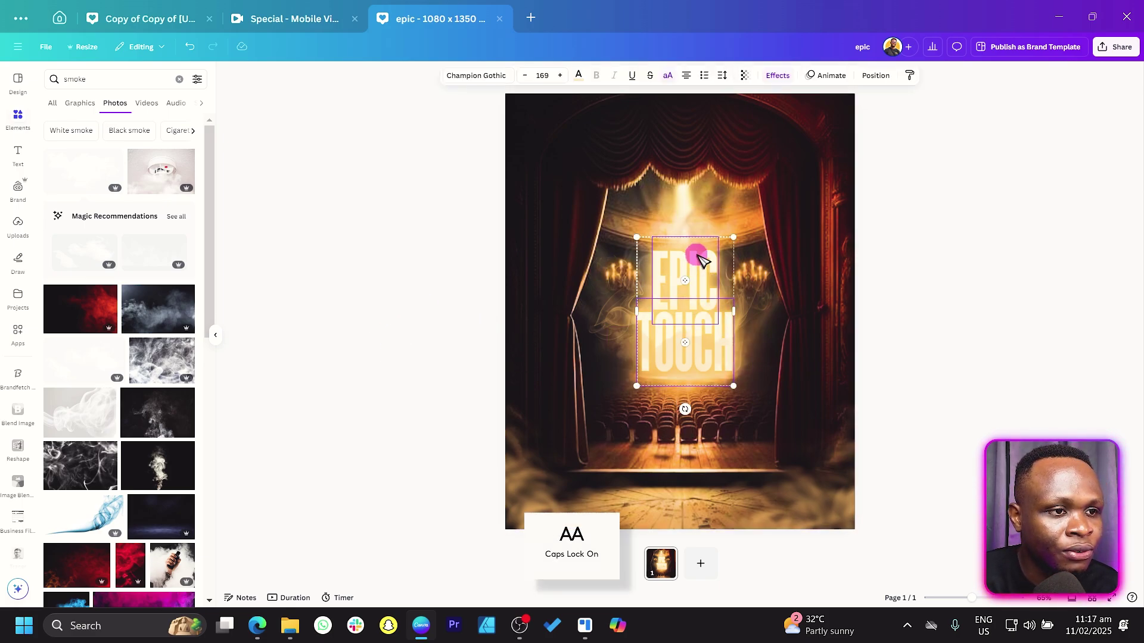
click(510, 327)
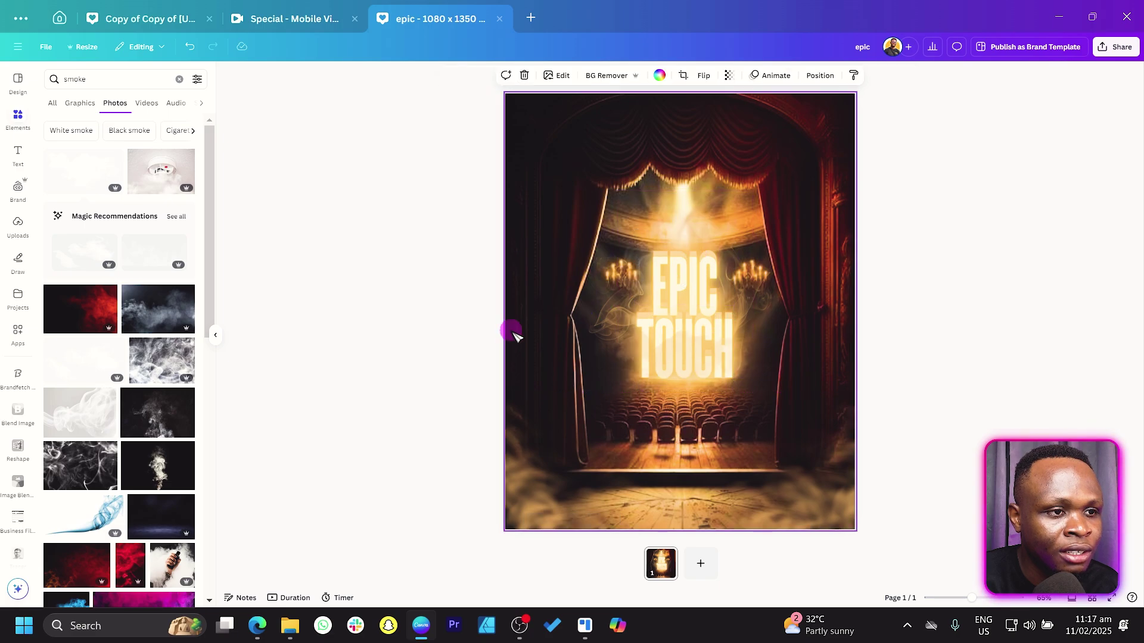
double_click(695, 395)
click(406, 329)
click(633, 405)
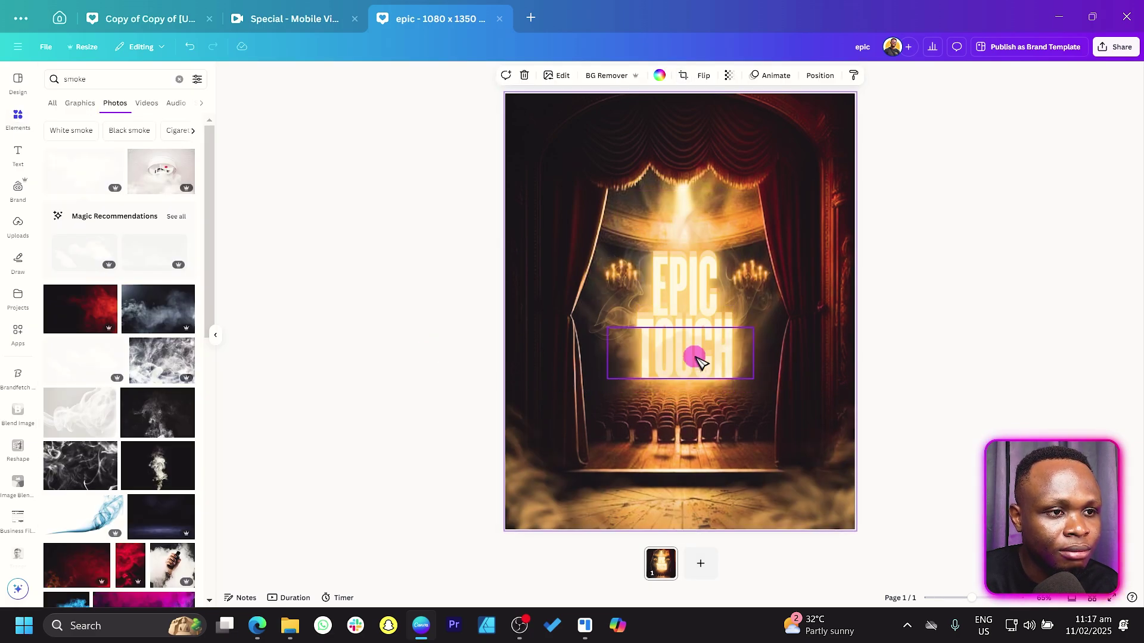
click(685, 254)
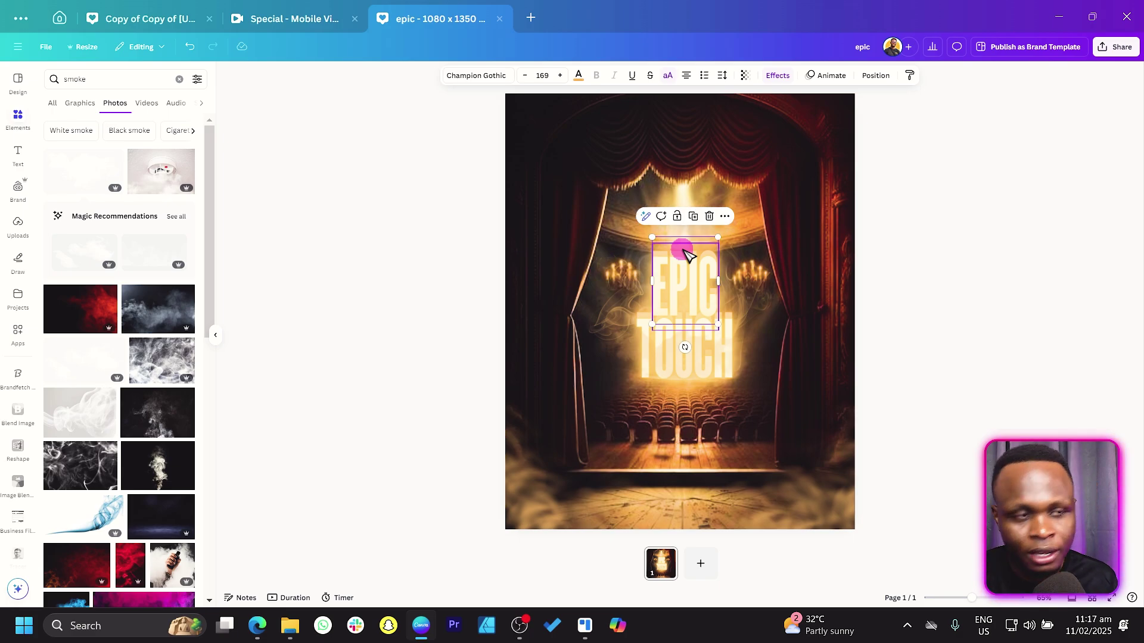
click(685, 254)
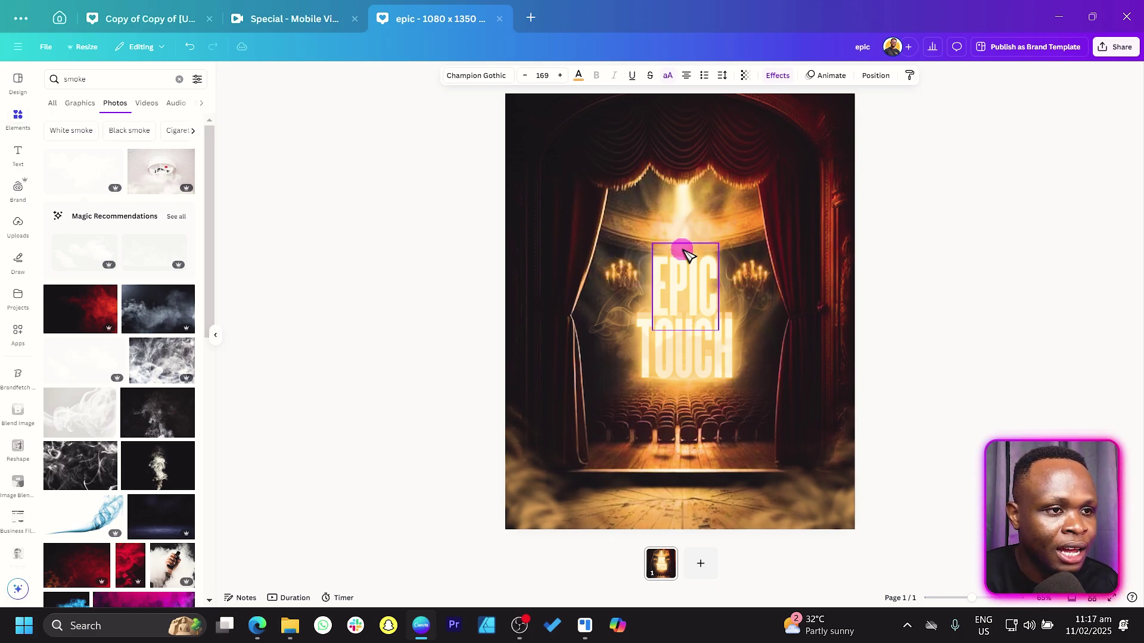
key(Escape)
click(646, 351)
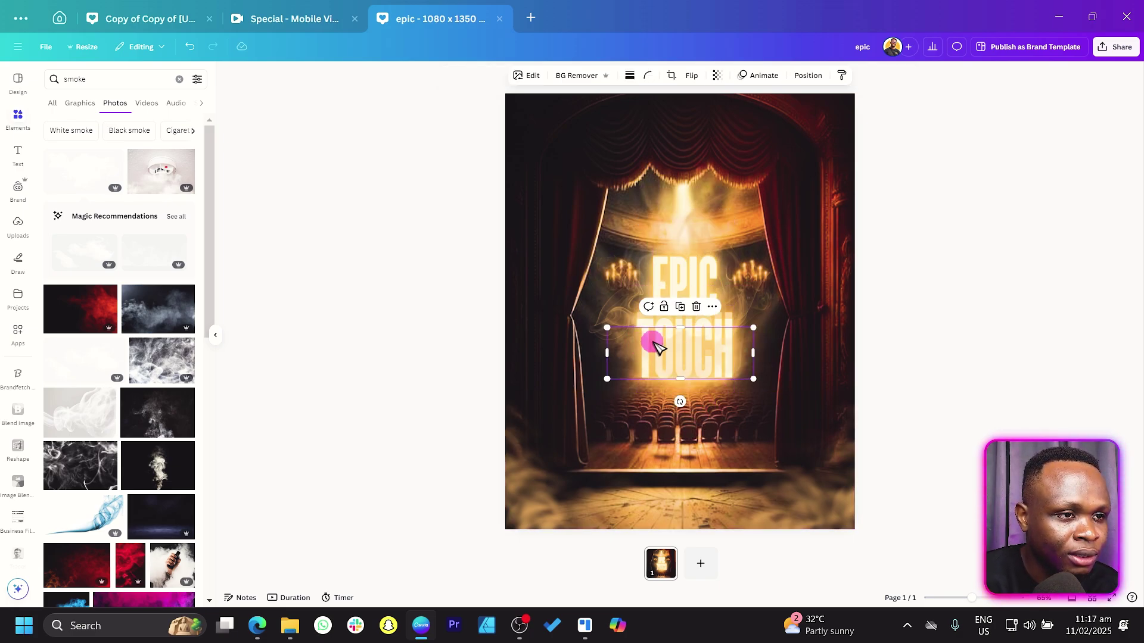
click(651, 348)
click(657, 347)
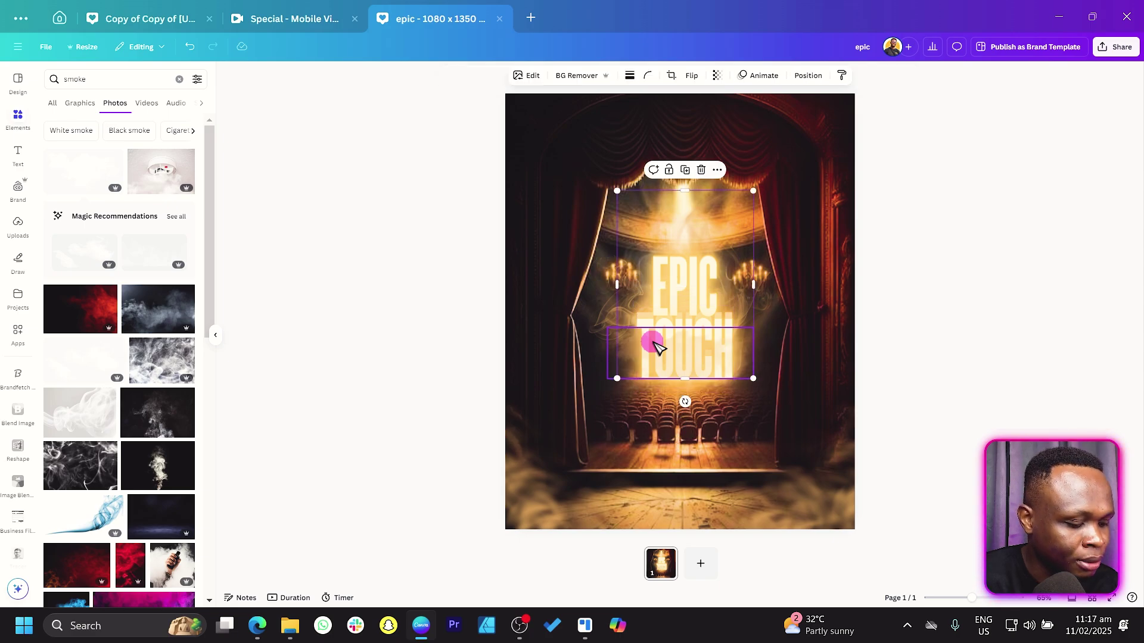
click(655, 347)
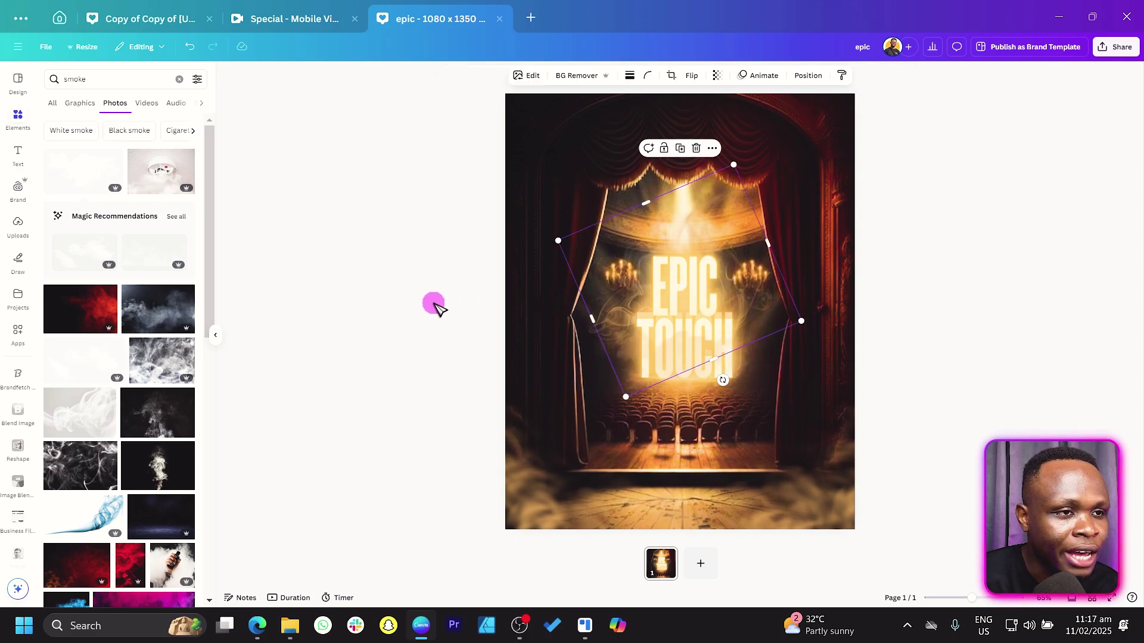
right_click(667, 284)
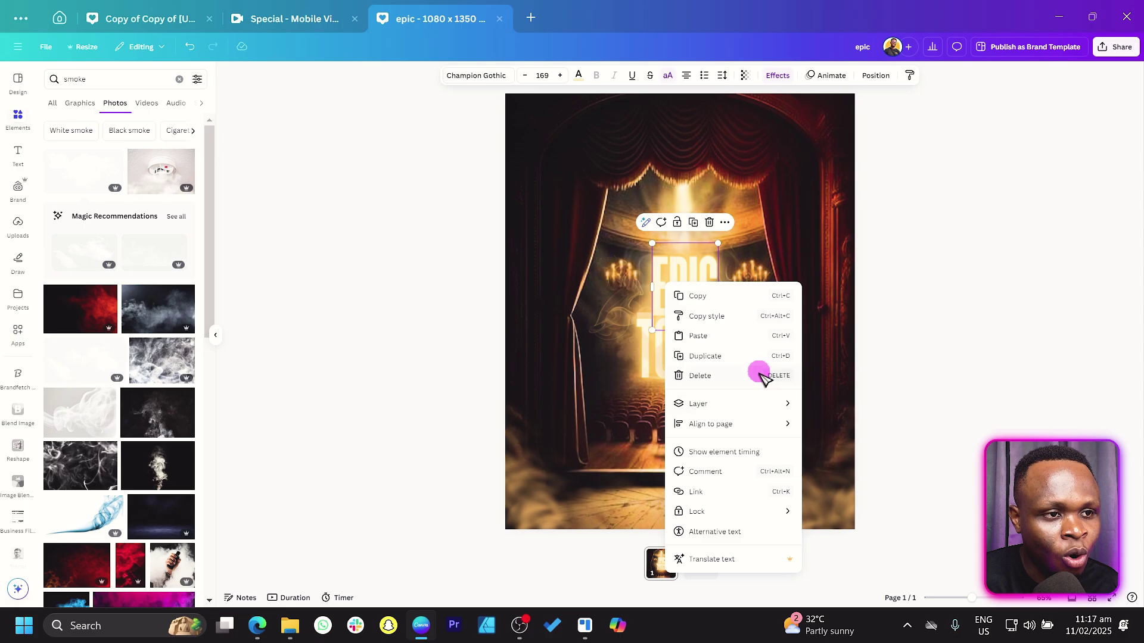
mouse_move(764, 405)
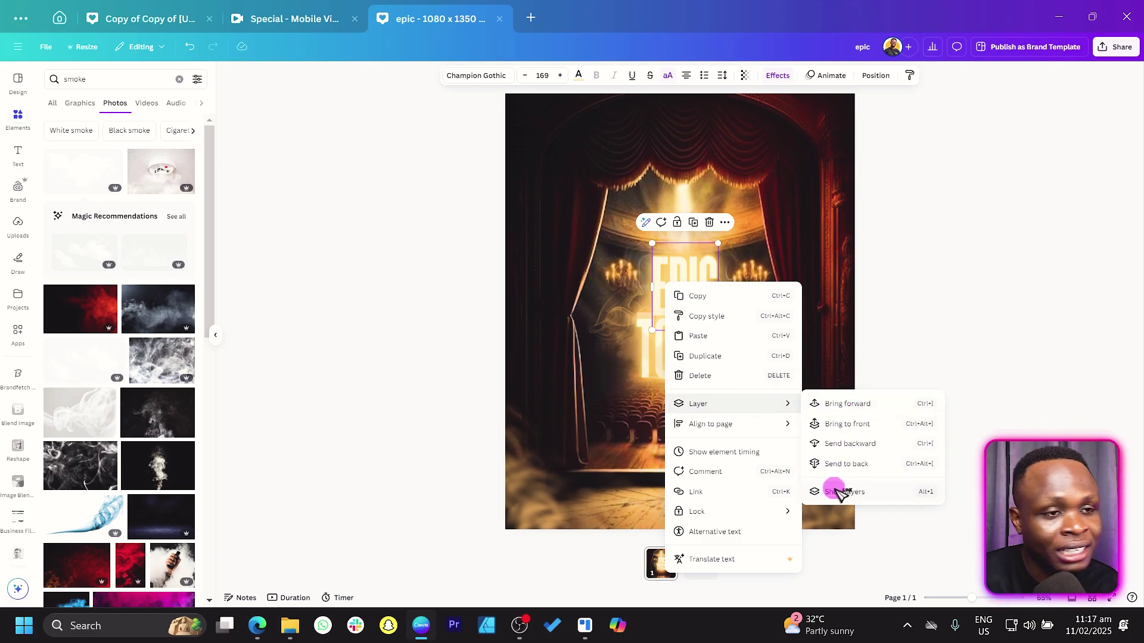
click(839, 492)
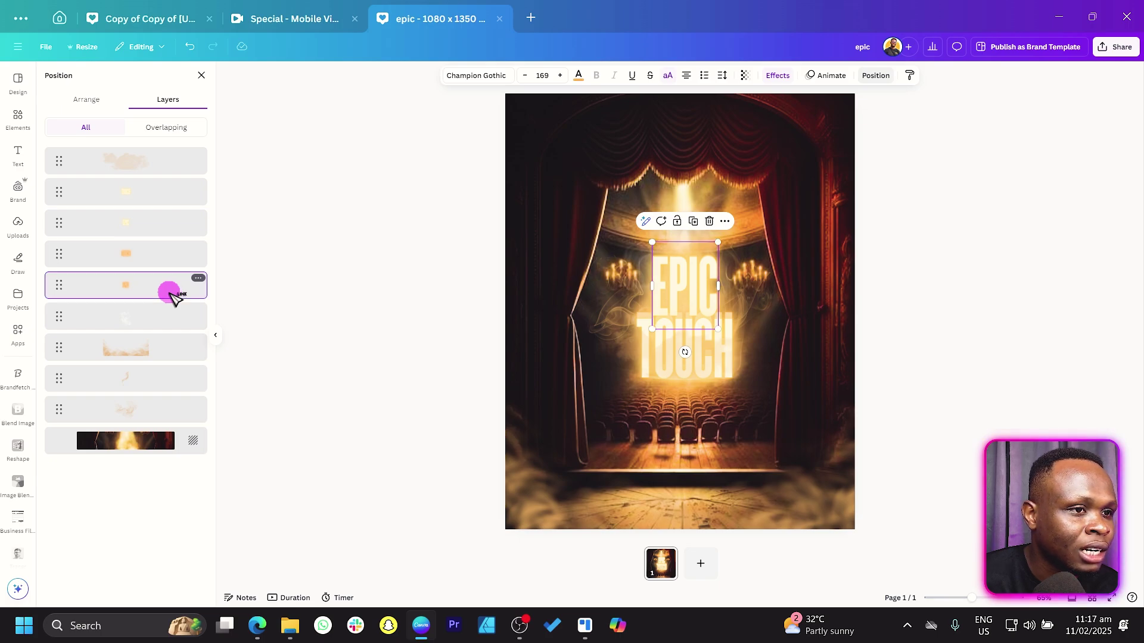
click(166, 199)
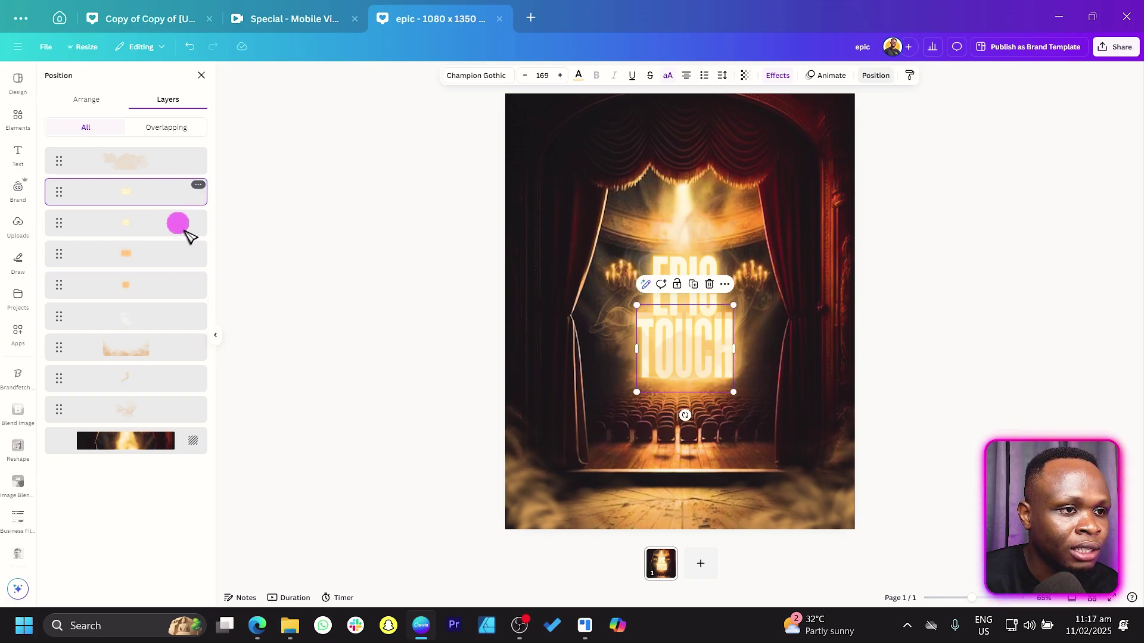
key(ctrl+z)
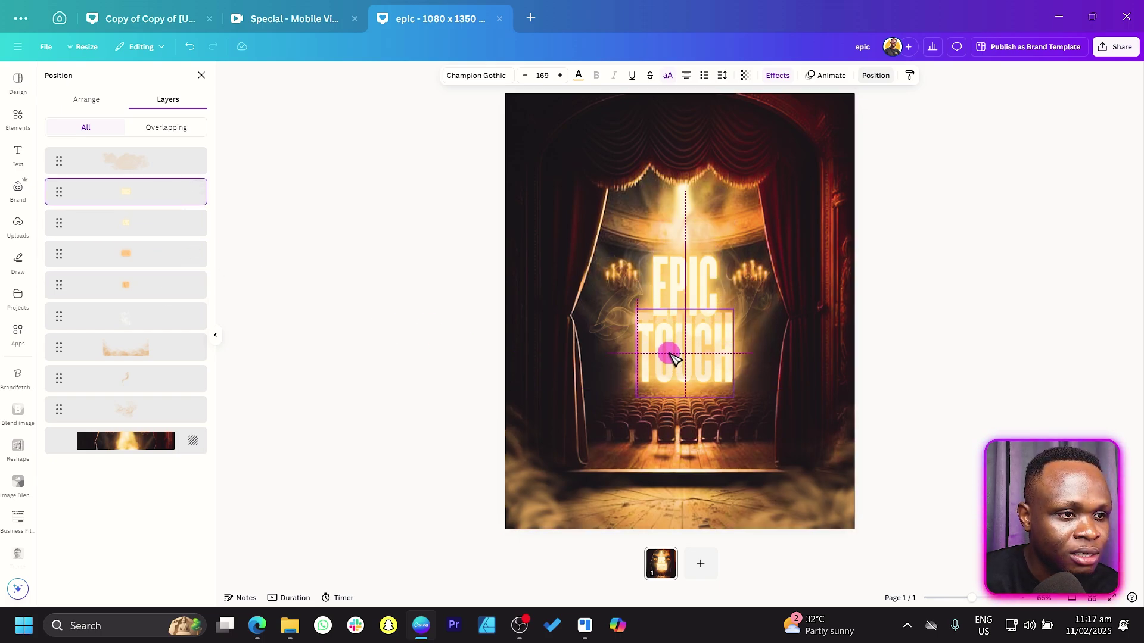
click(153, 256)
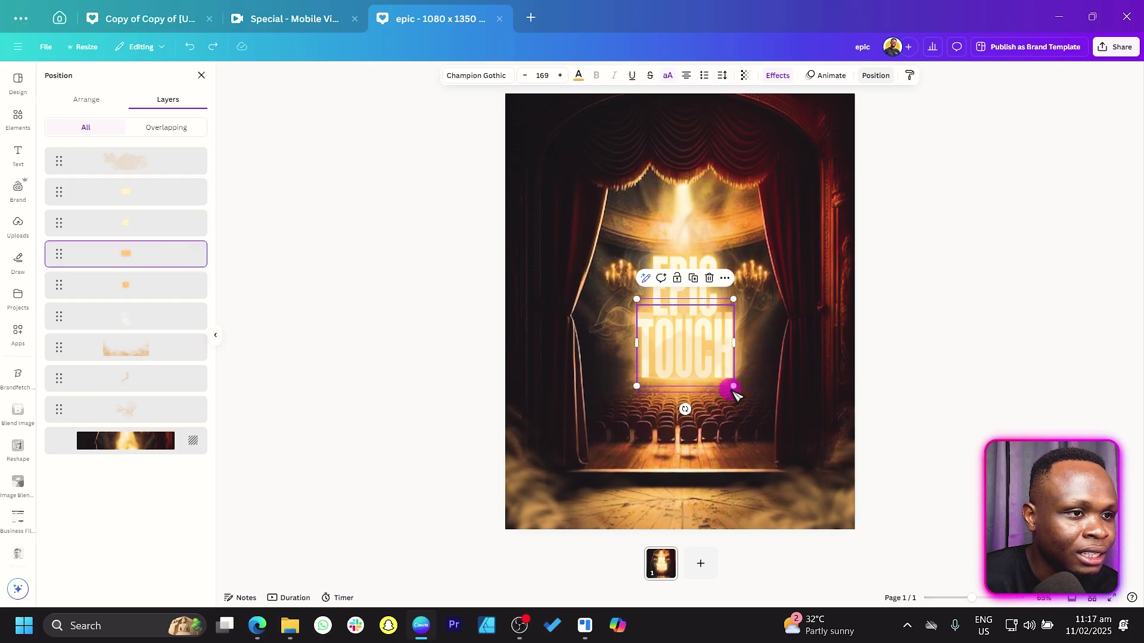
click(663, 357)
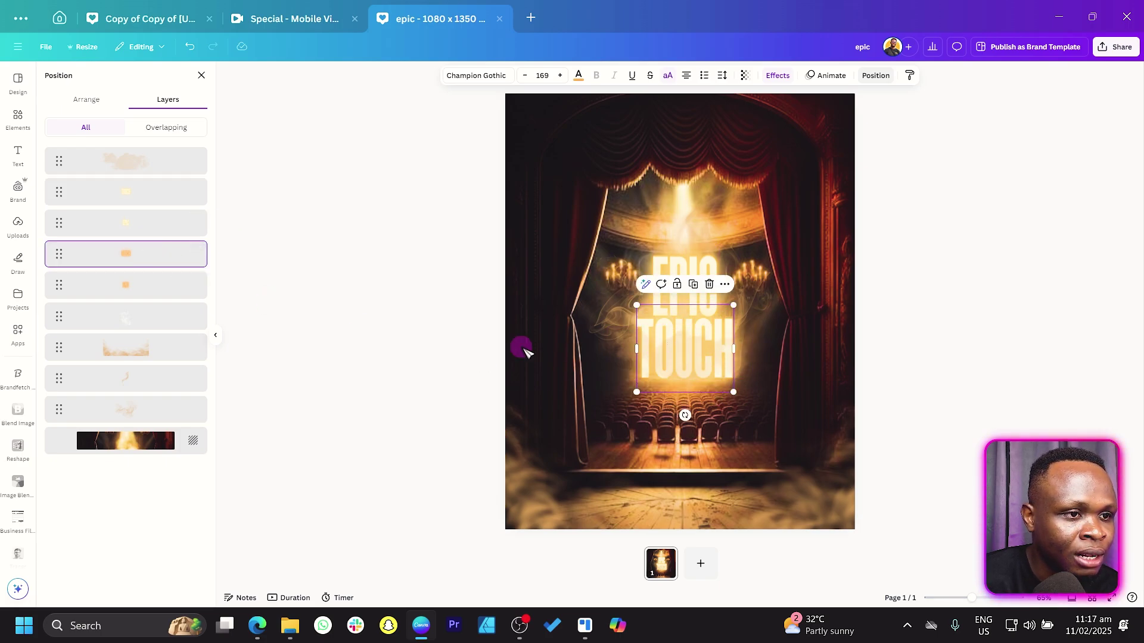
click(472, 340)
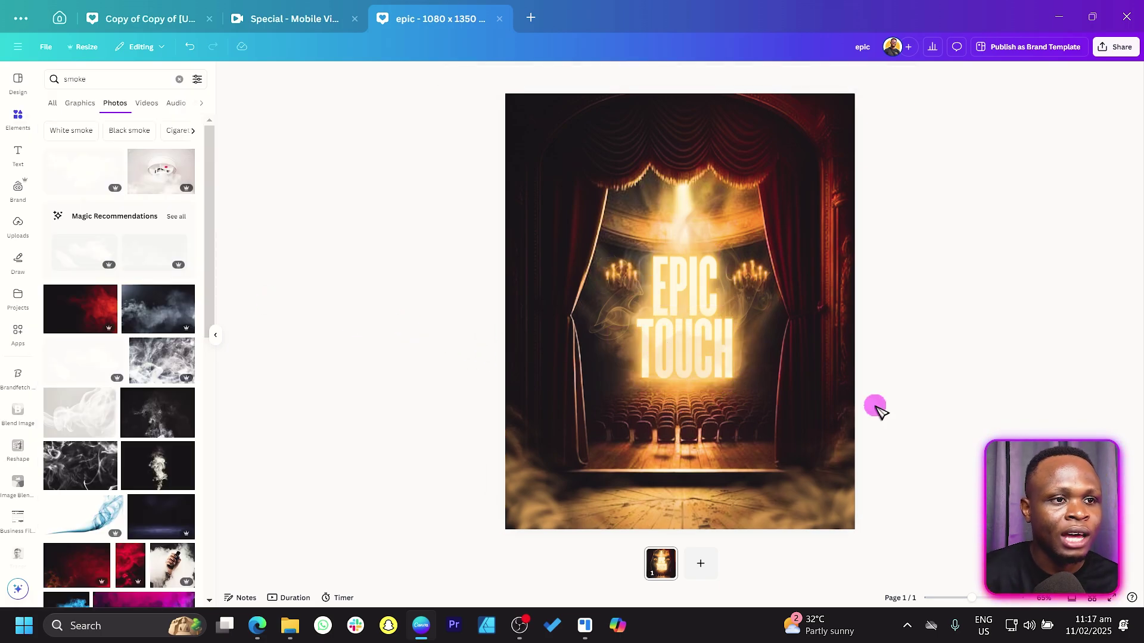